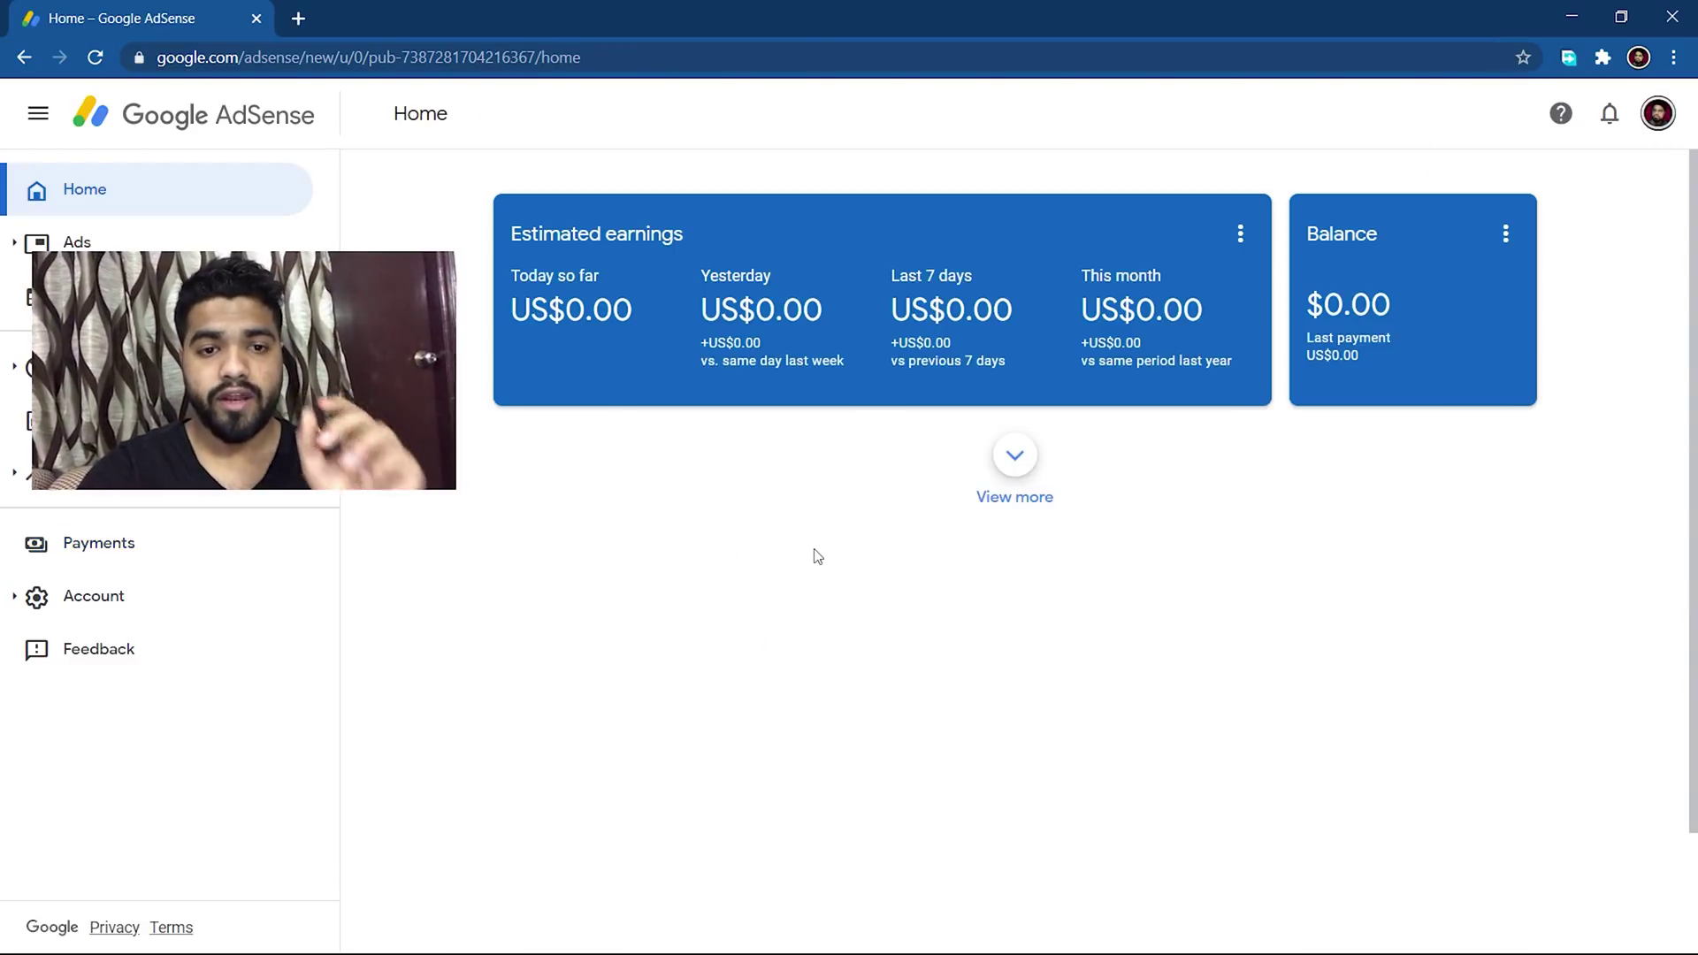
Step: Begin adding United States tax info from Payments settings, re-entering the account password to verify identity
{"action": "left_click", "coordinate": [201, 549]}
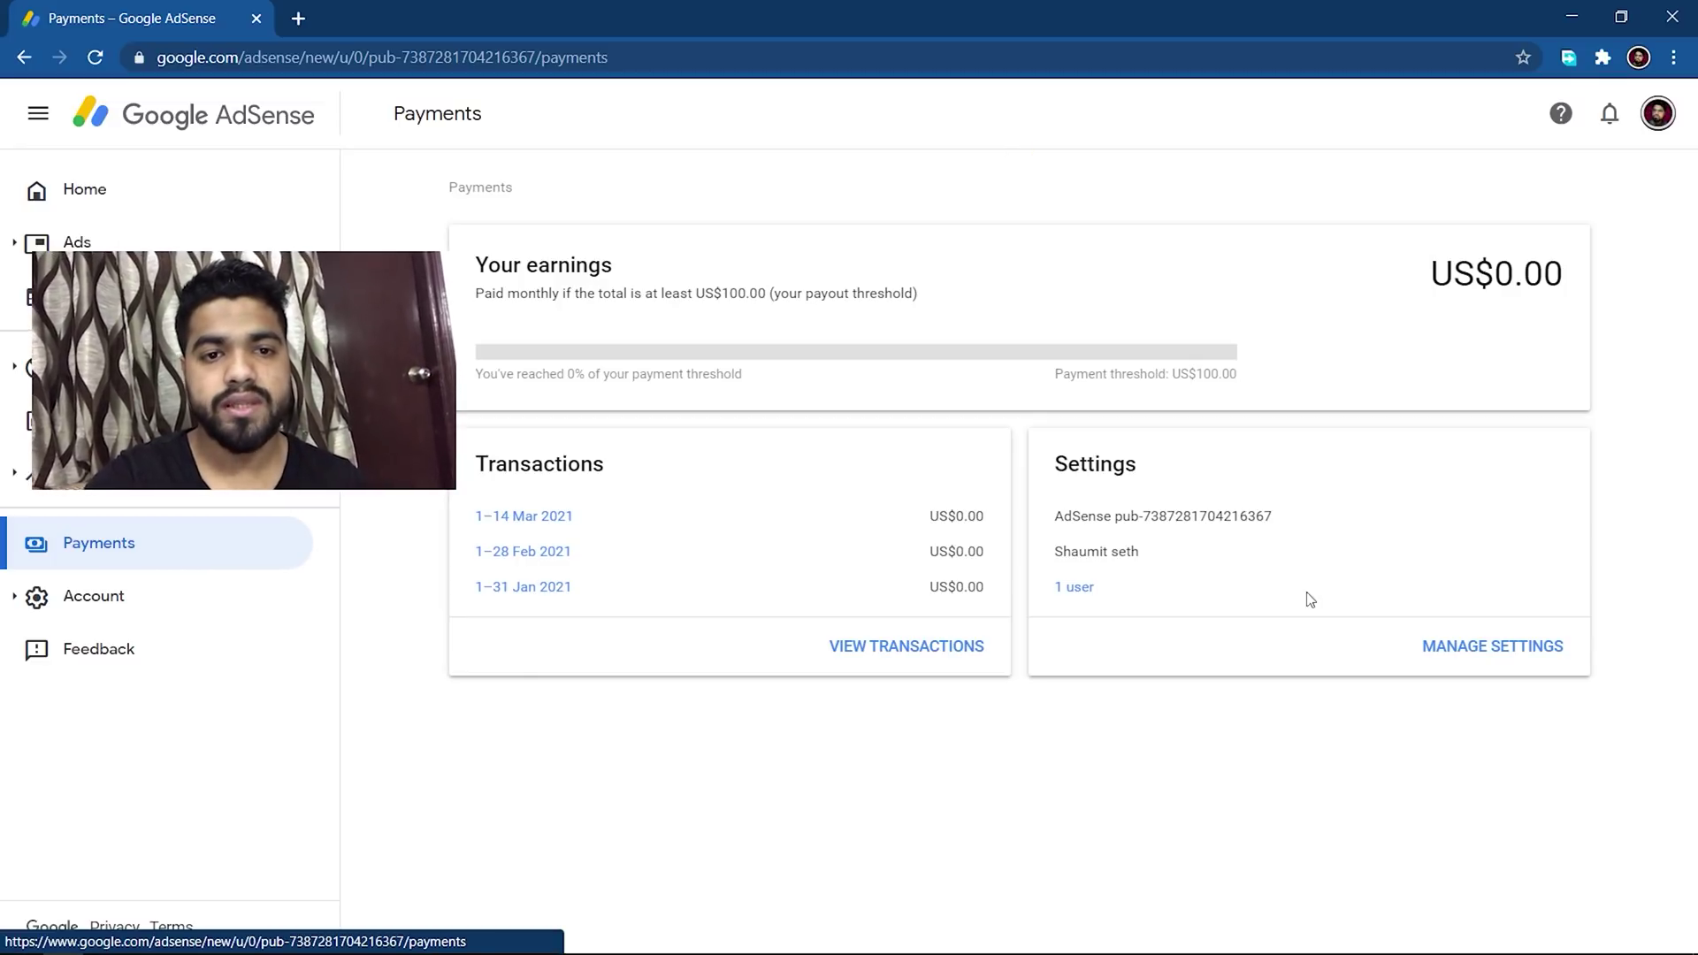
{"action": "left_click", "coordinate": [1440, 646]}
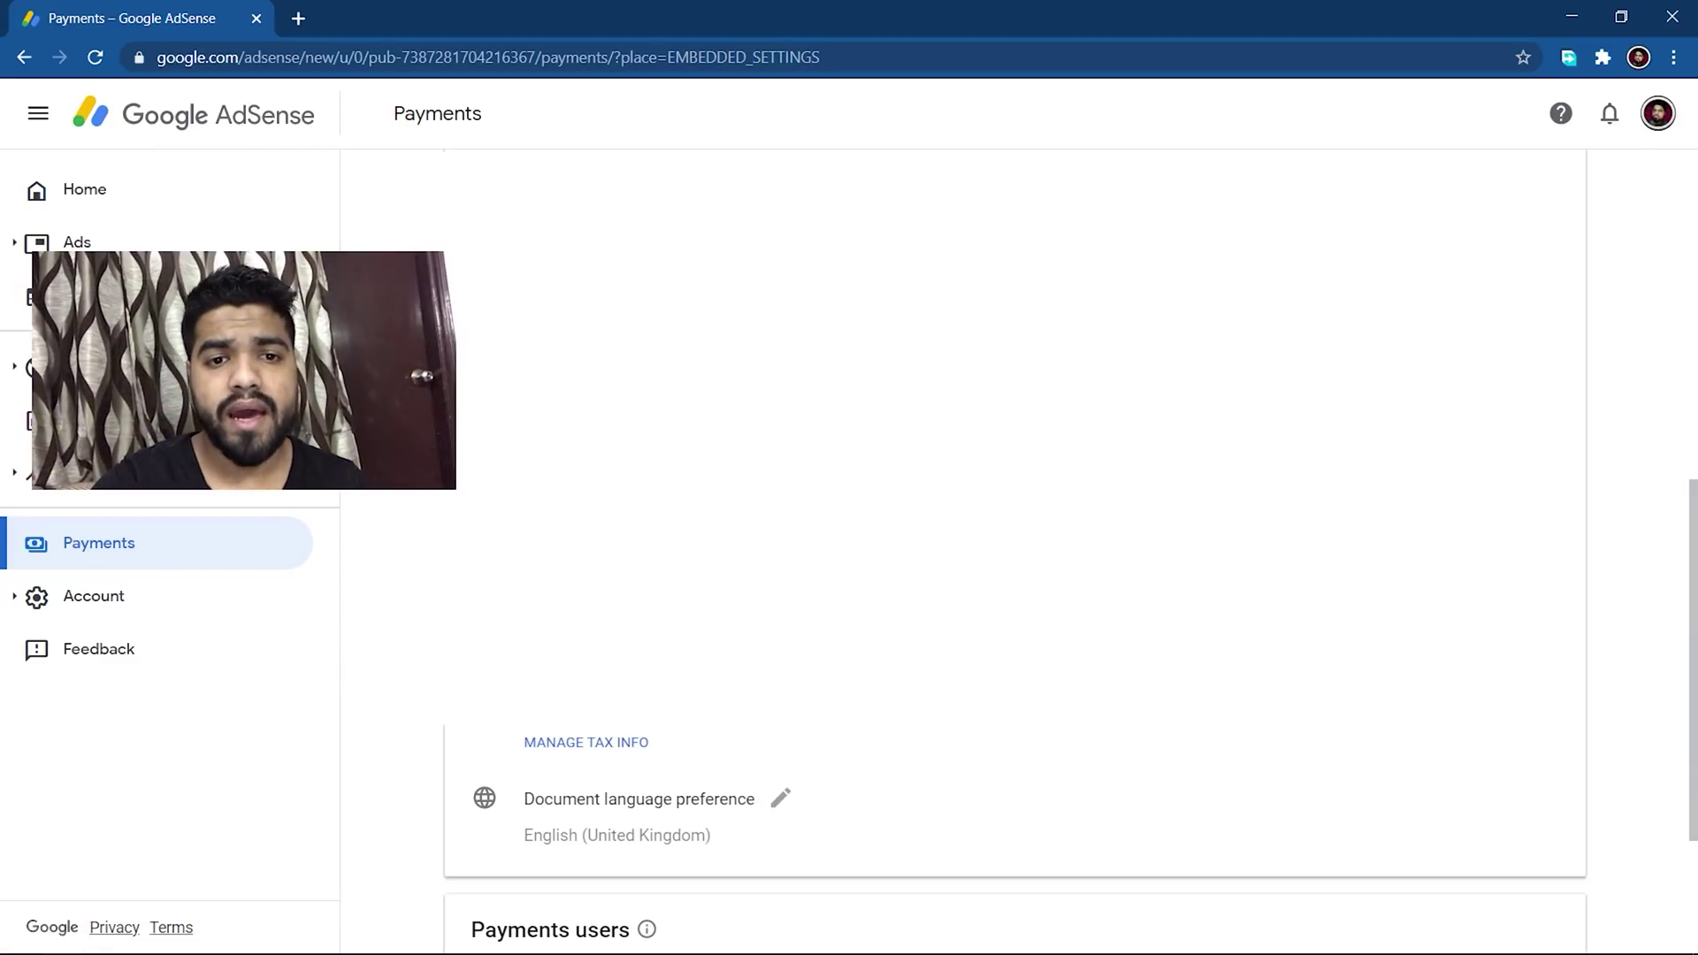
{"action": "left_click", "coordinate": [611, 743]}
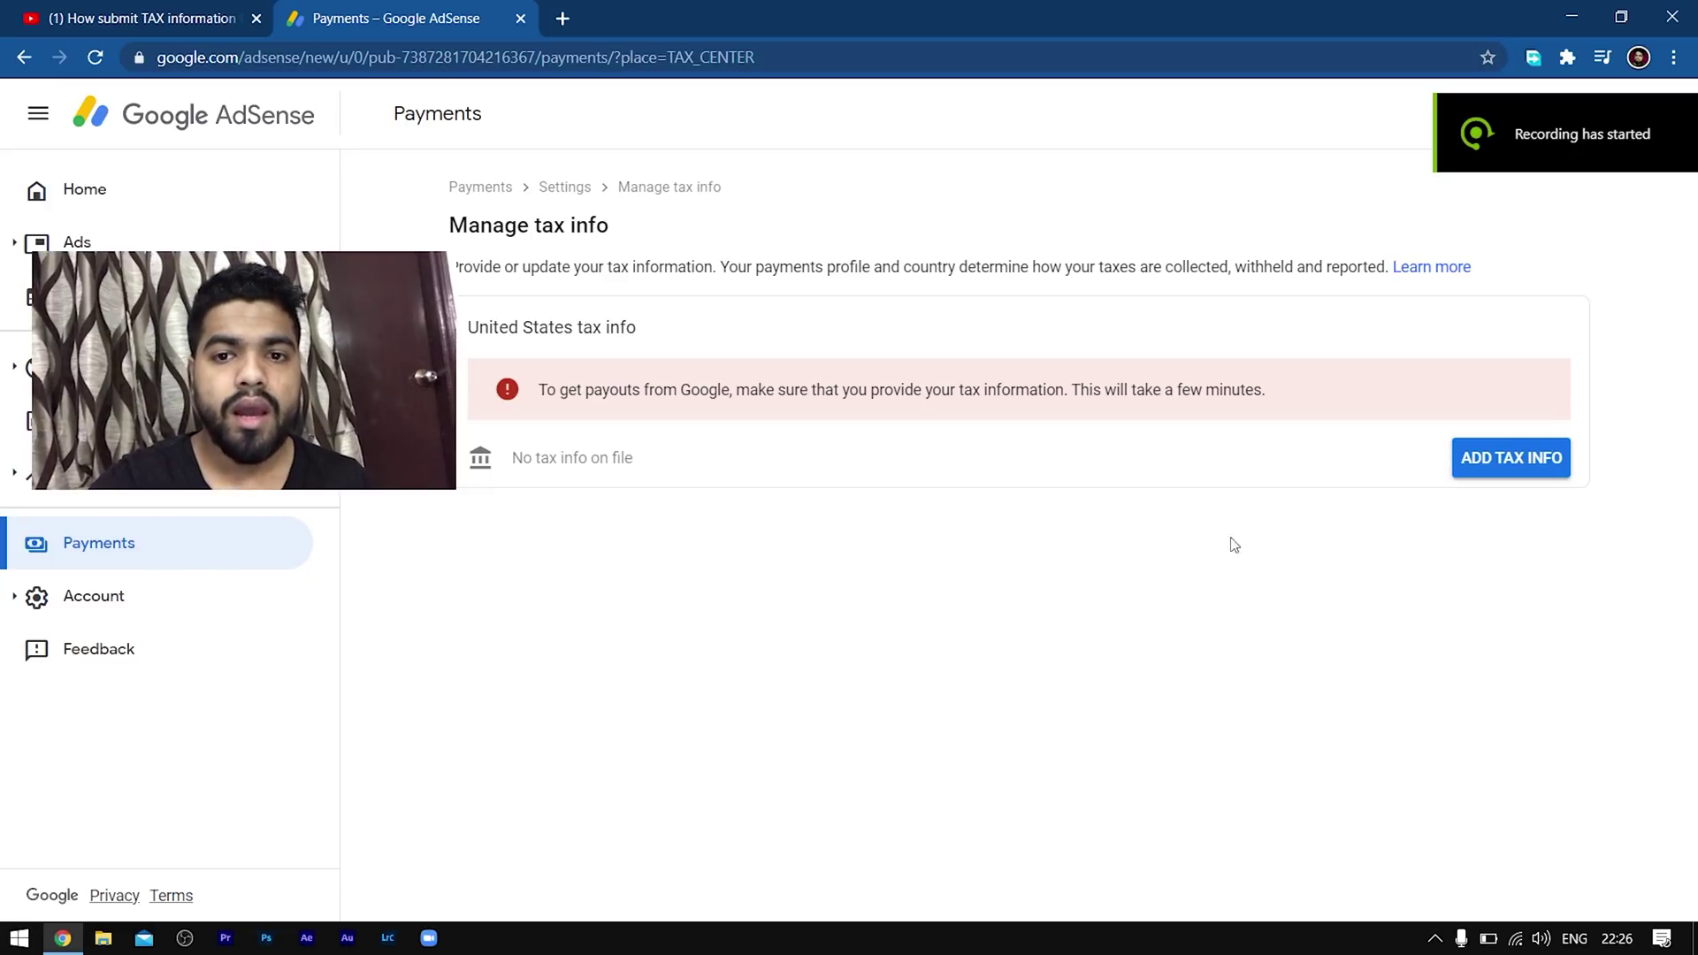
{"action": "left_click", "coordinate": [1504, 459]}
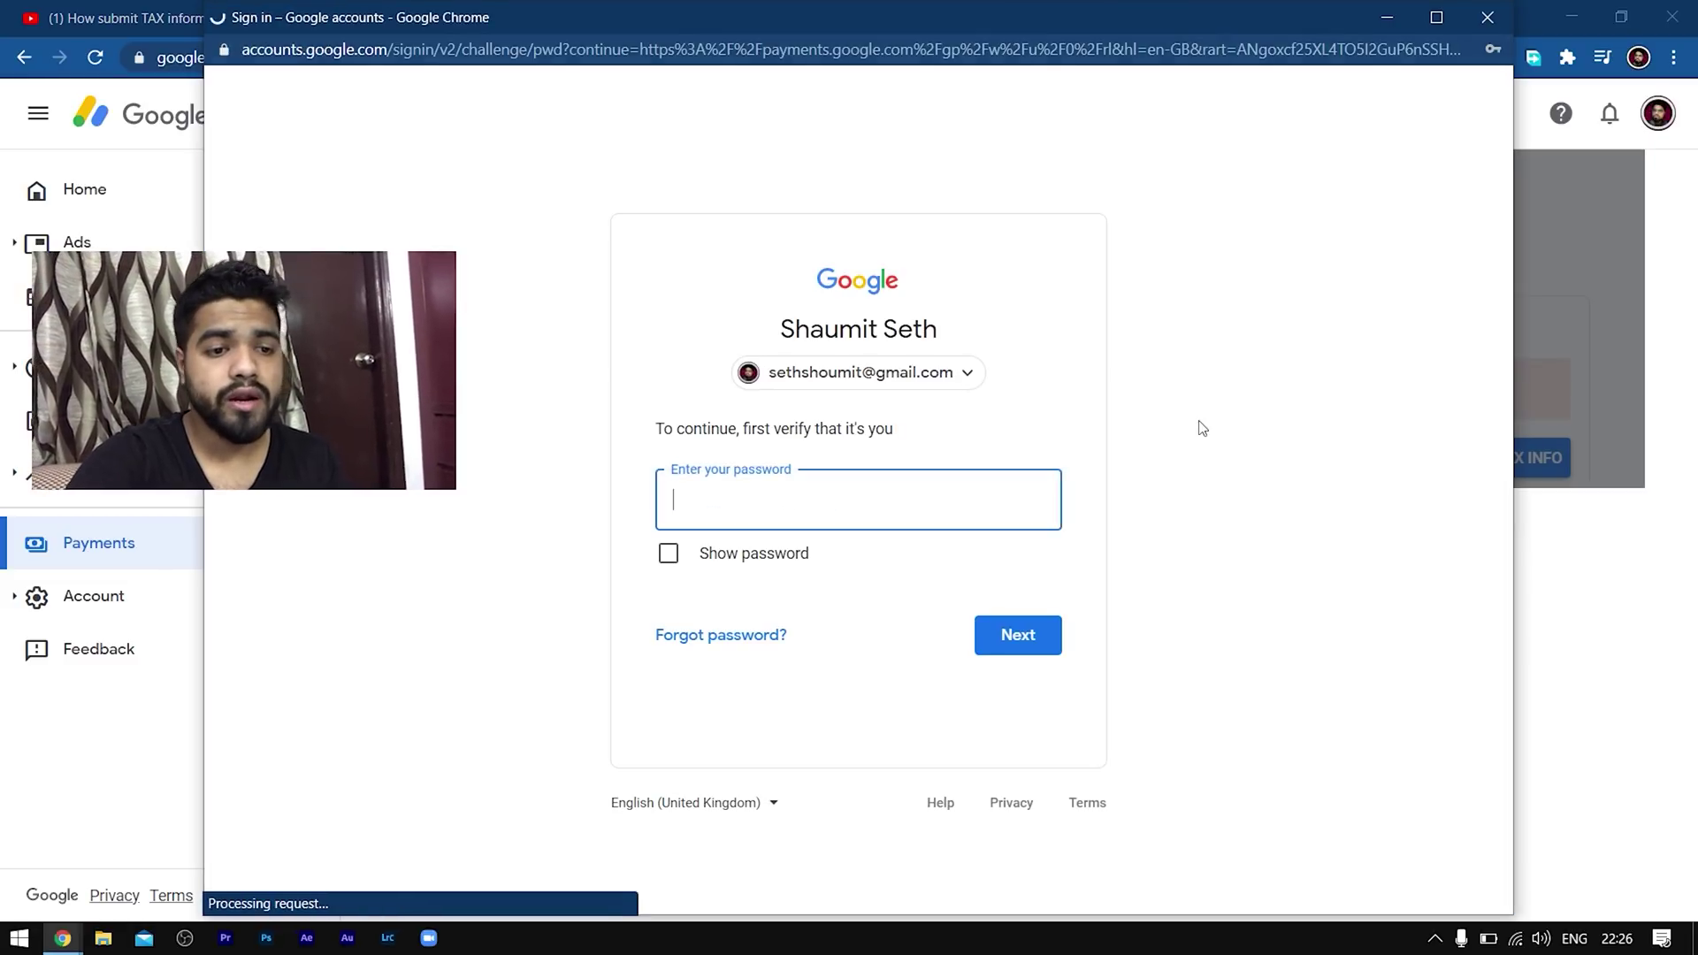
{"action": "left_click", "coordinate": [998, 638]}
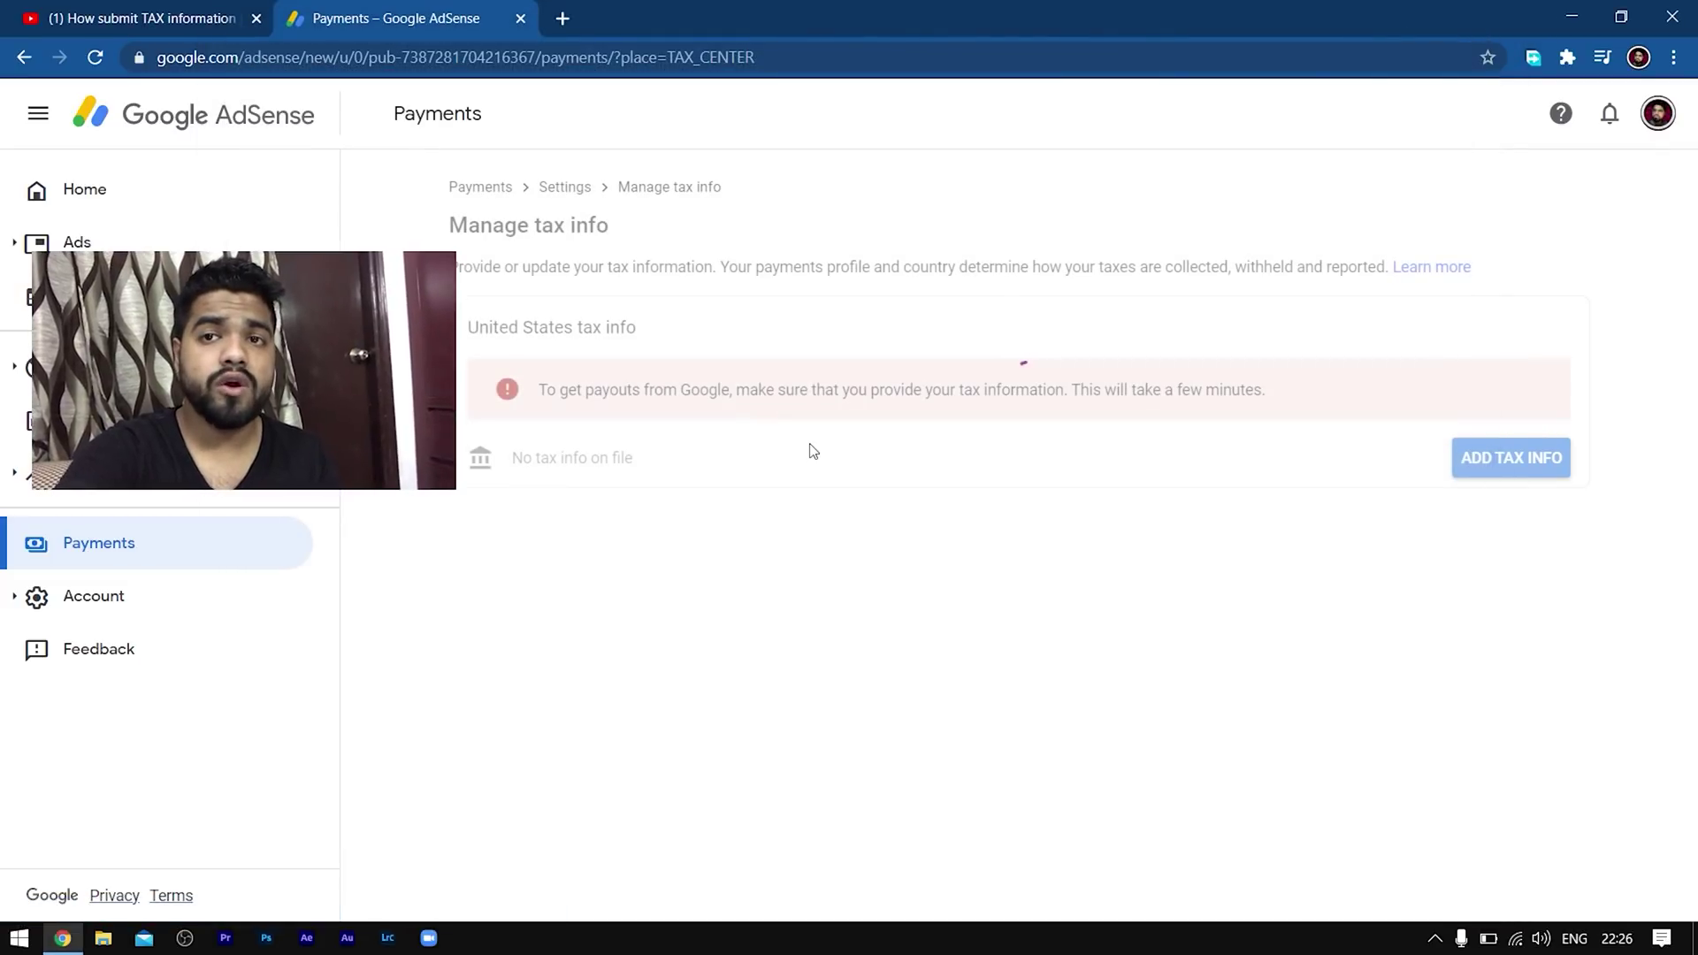
Step: Answer Individual and not a US citizen or resident, then start the W-8BEN form
{"action": "left_click", "coordinate": [557, 423]}
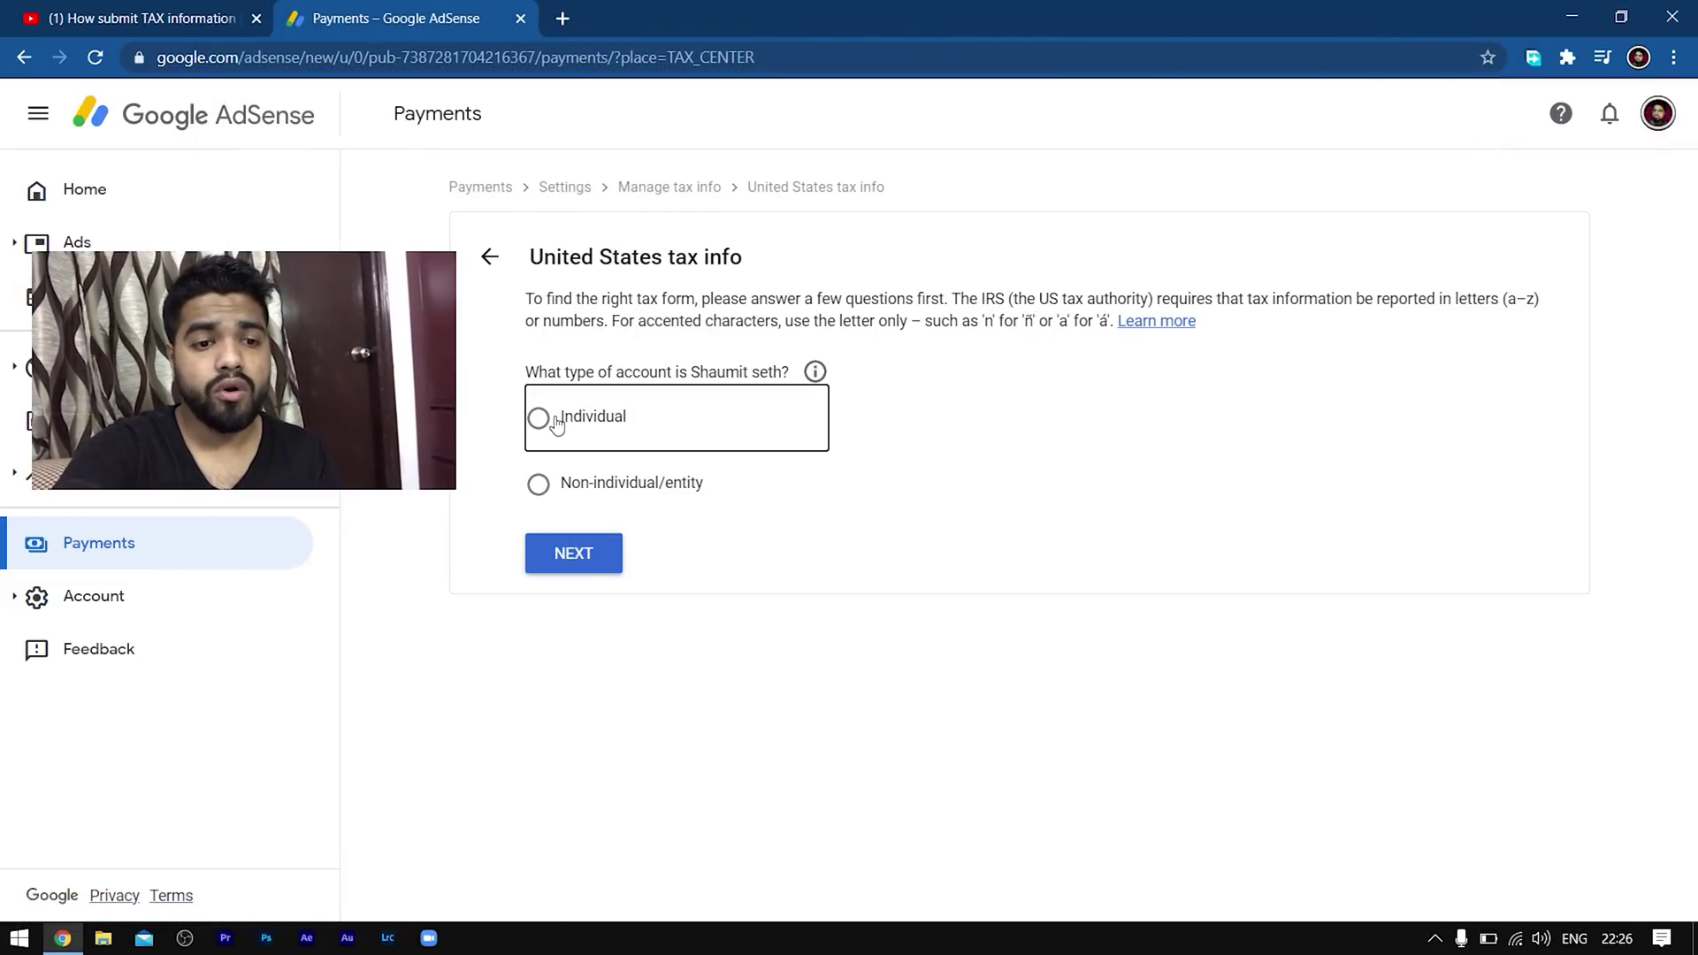
{"action": "left_click", "coordinate": [597, 558]}
{"action": "left_click", "coordinate": [559, 656]}
{"action": "scroll", "coordinate": [682, 718], "scroll_direction": "down", "scroll_amount": 1}
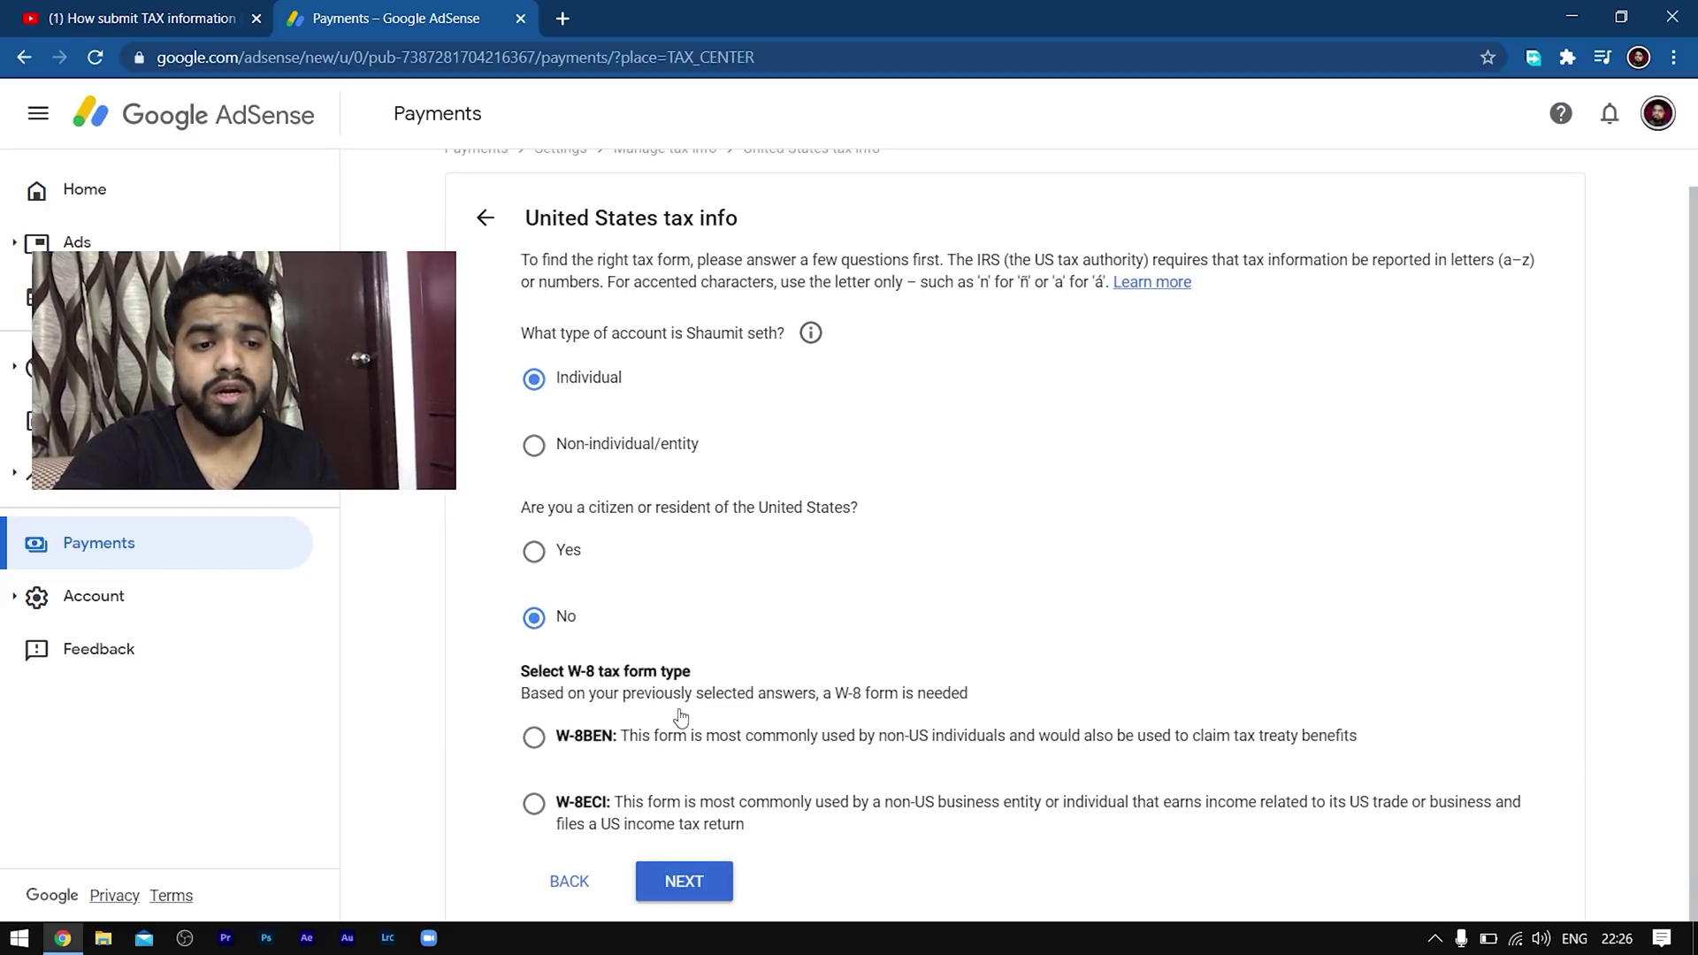
{"action": "left_click", "coordinate": [557, 737]}
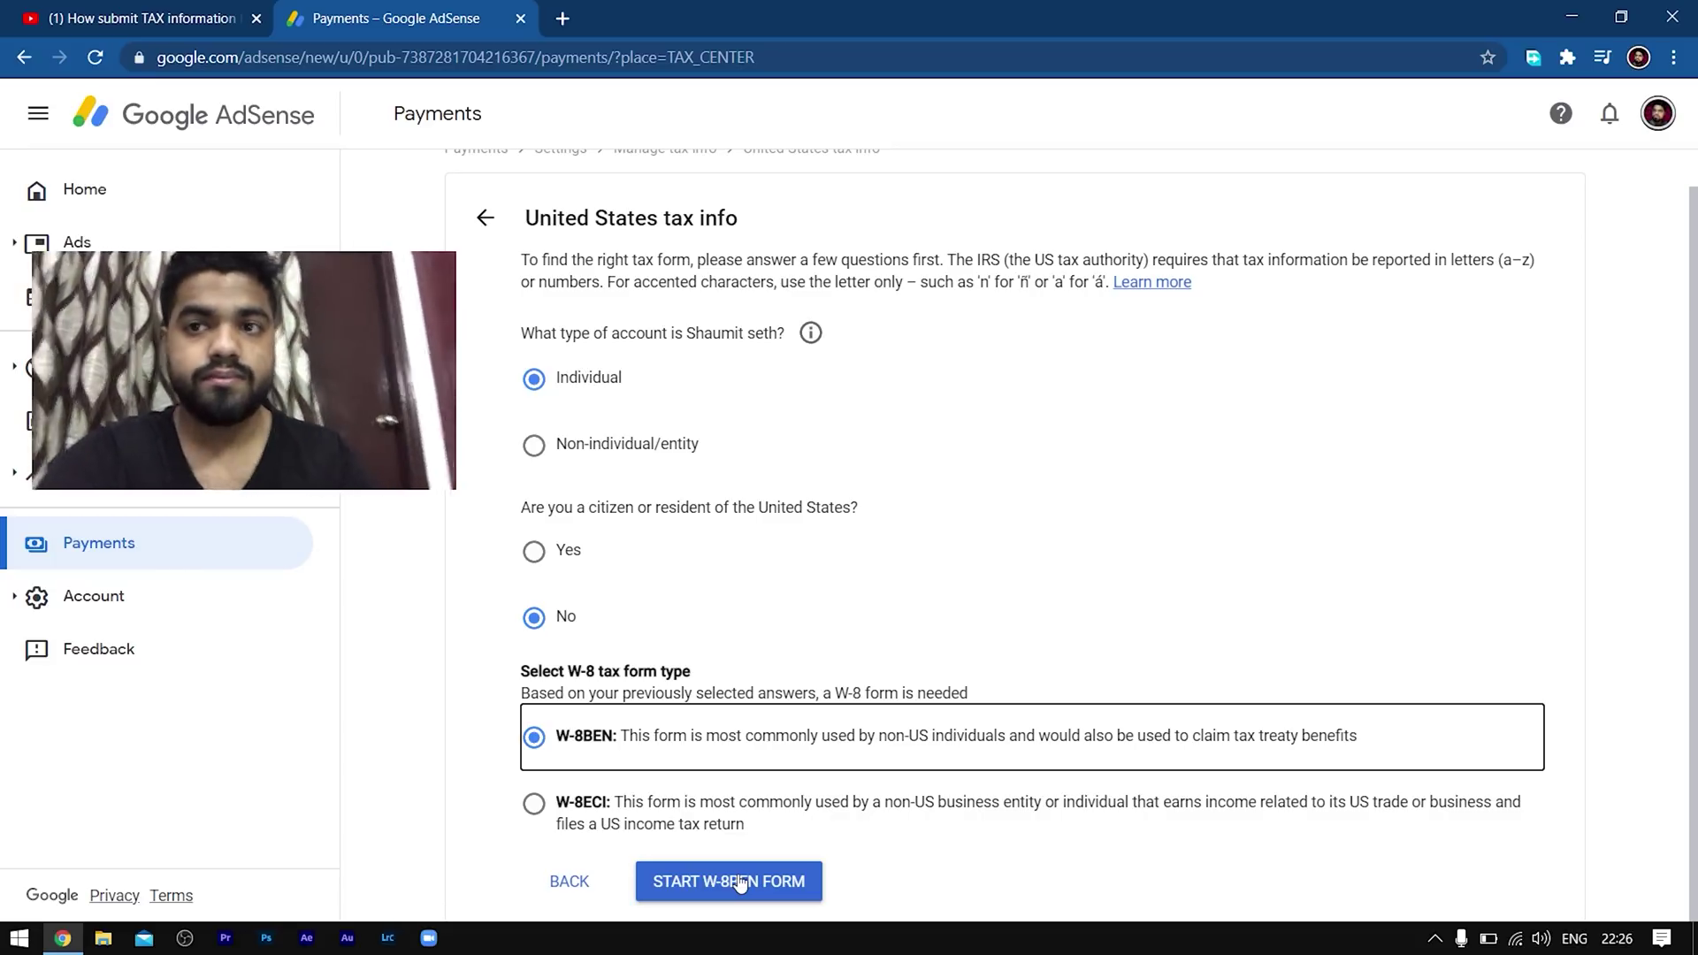
{"action": "left_click", "coordinate": [740, 882]}
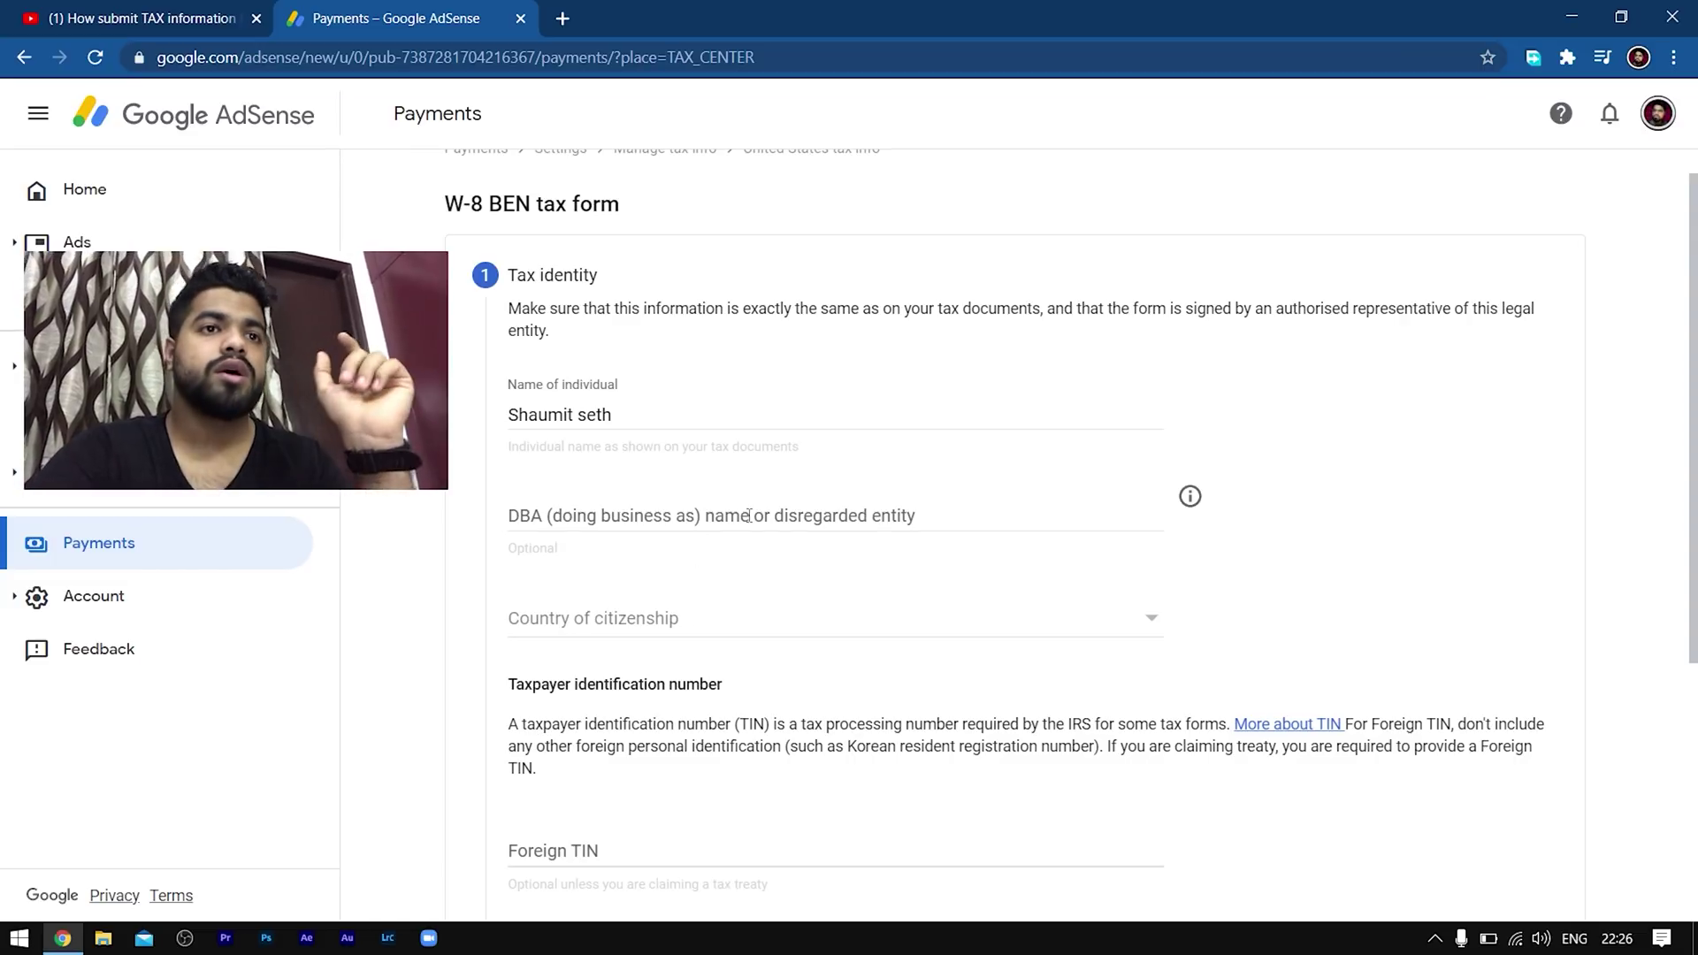
Step: Set the country of citizenship to India
{"action": "scroll", "coordinate": [747, 515], "scroll_direction": "down", "scroll_amount": 1}
{"action": "scroll", "coordinate": [734, 444], "scroll_direction": "down", "scroll_amount": 1}
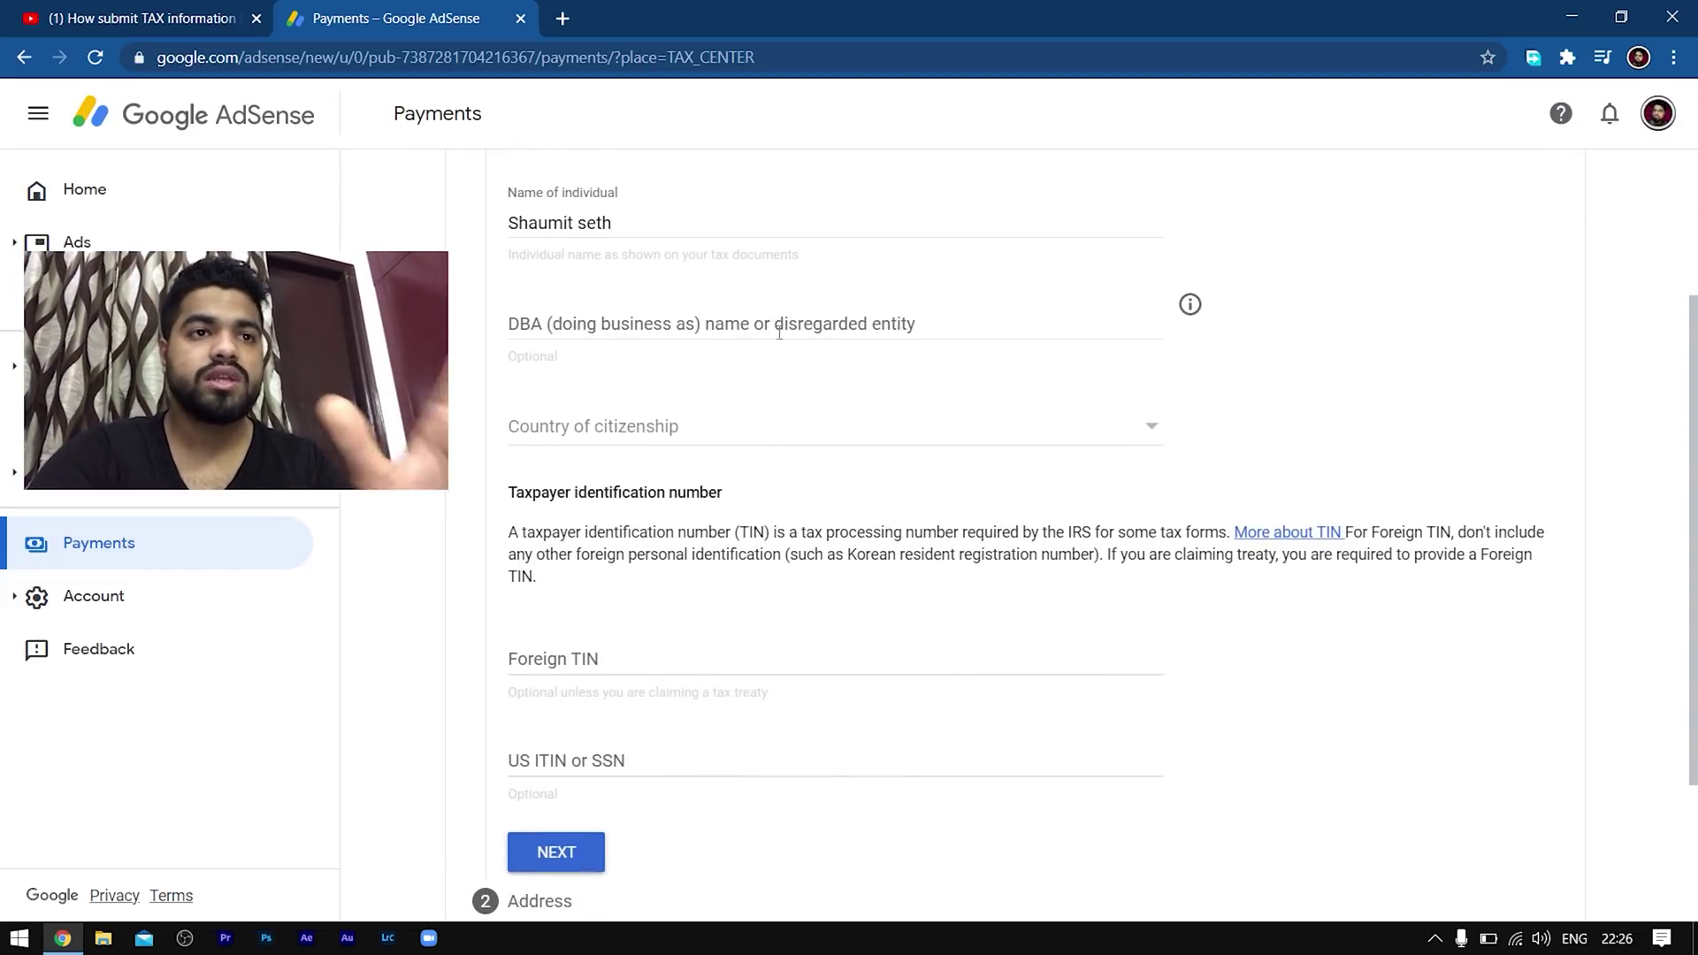
{"action": "left_click", "coordinate": [722, 429]}
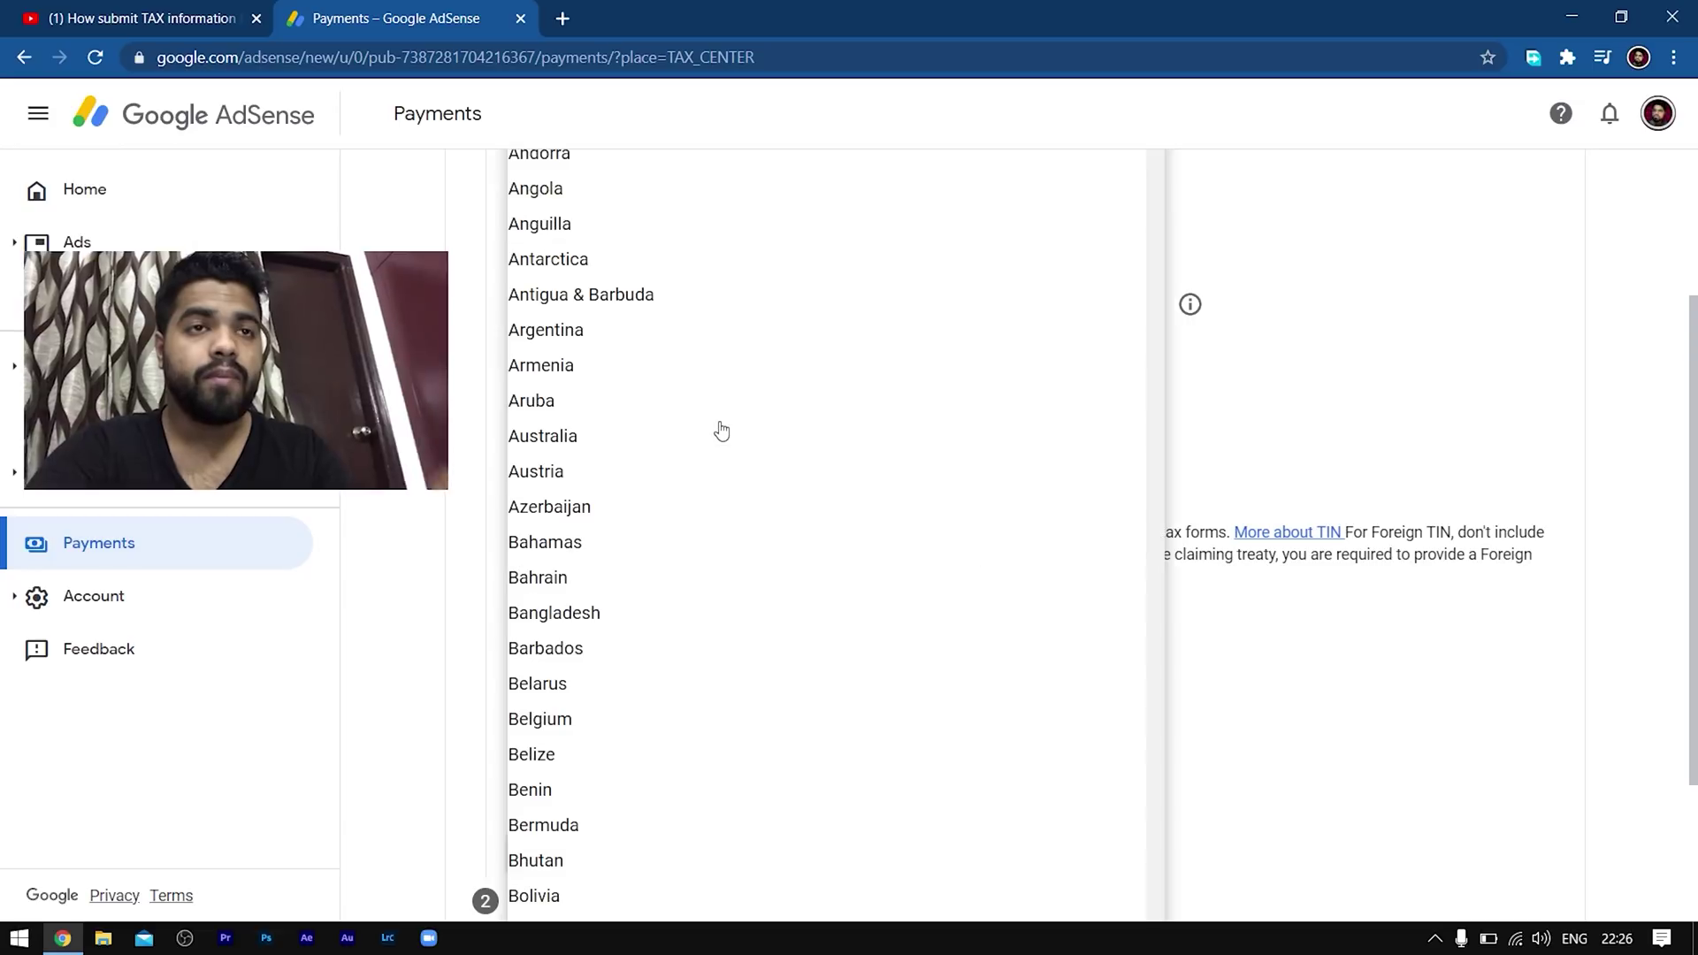
{"action": "type", "text": "ind"}
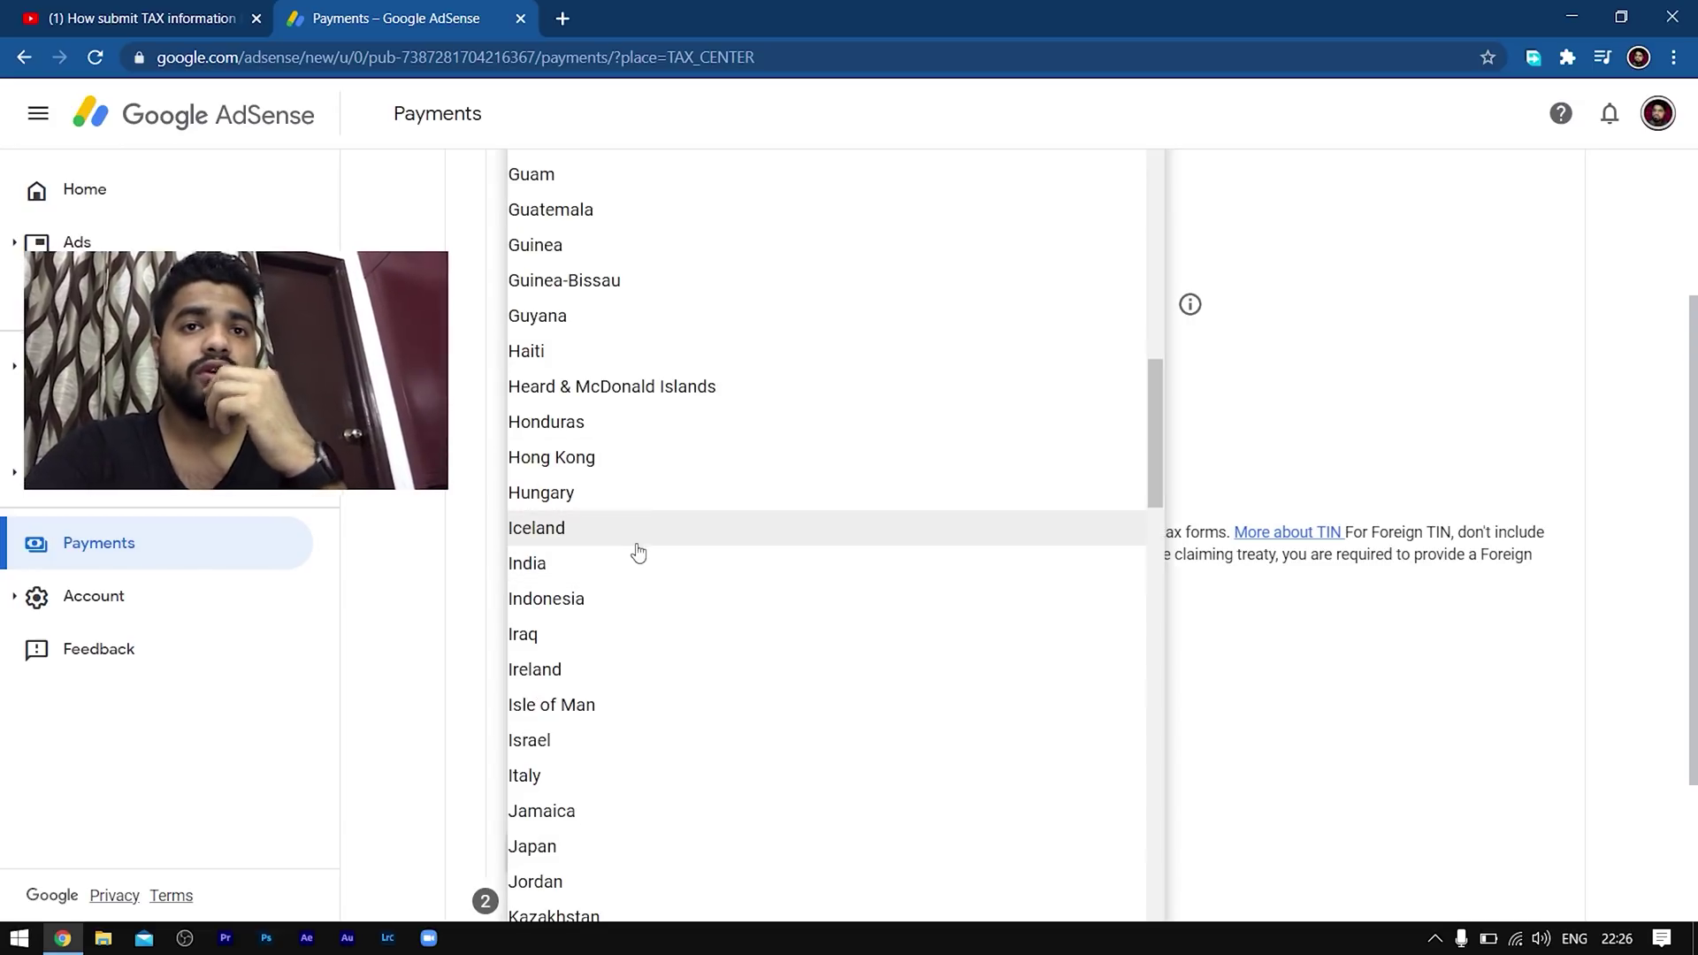
{"action": "left_click", "coordinate": [632, 564]}
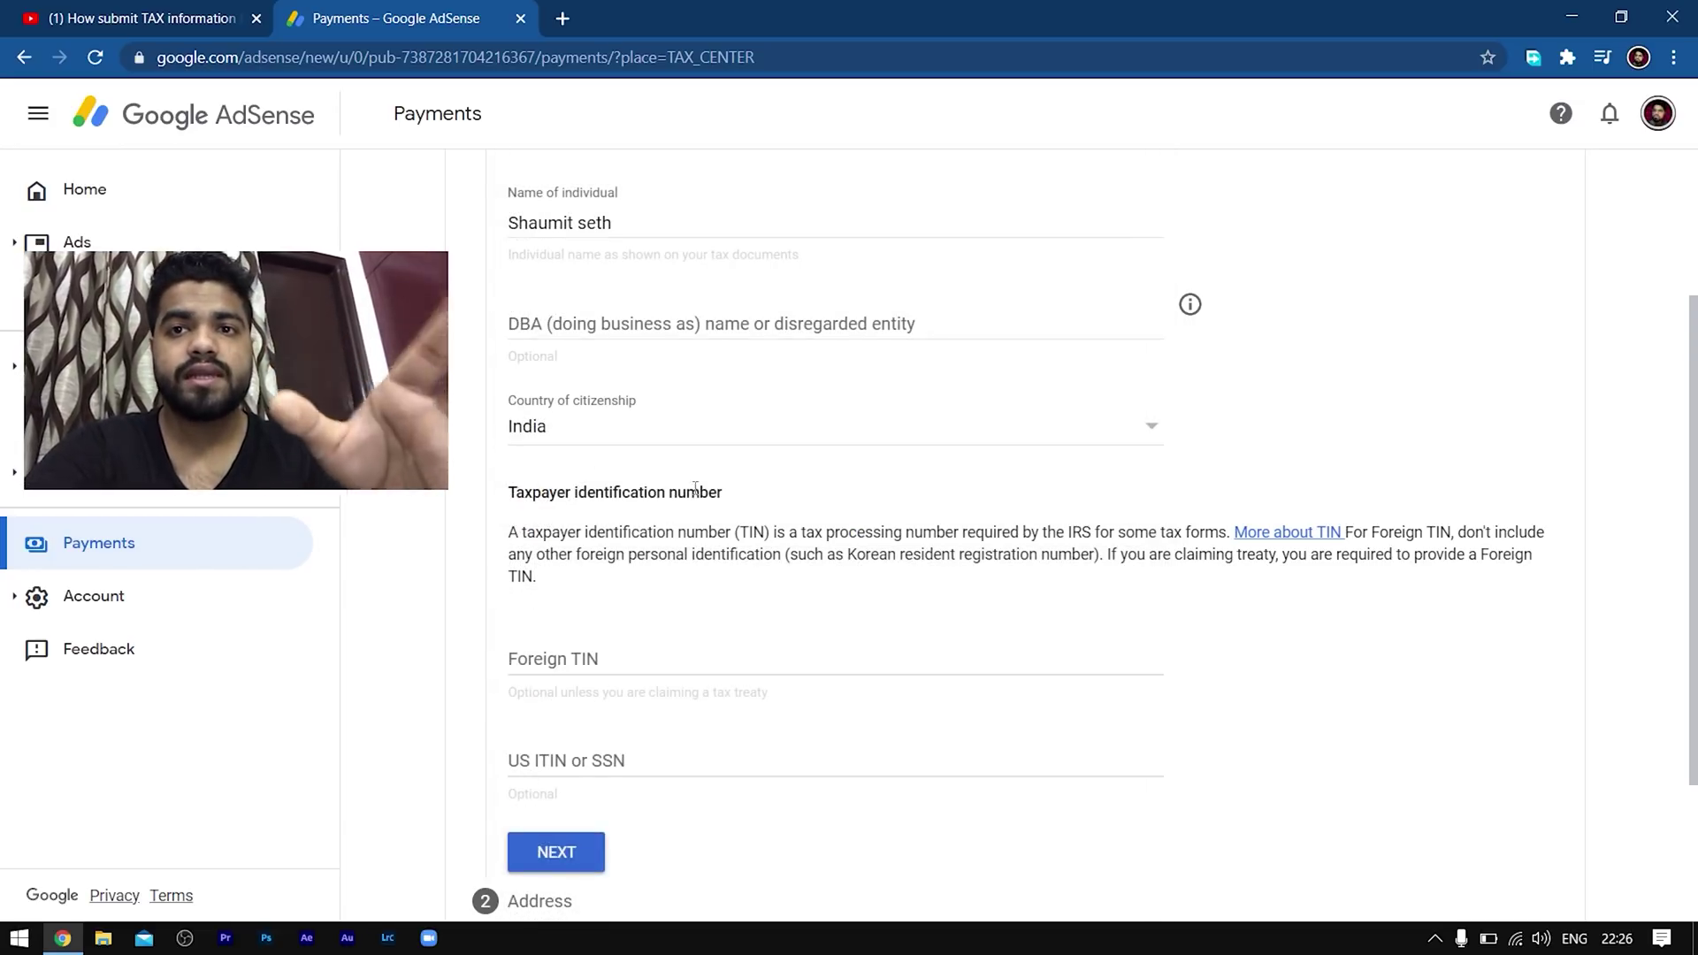
Step: Enter the Foreign TIN and advance to the Address step
{"action": "left_click", "coordinate": [627, 656]}
{"action": "scroll", "coordinate": [627, 655], "scroll_direction": "down", "scroll_amount": 1}
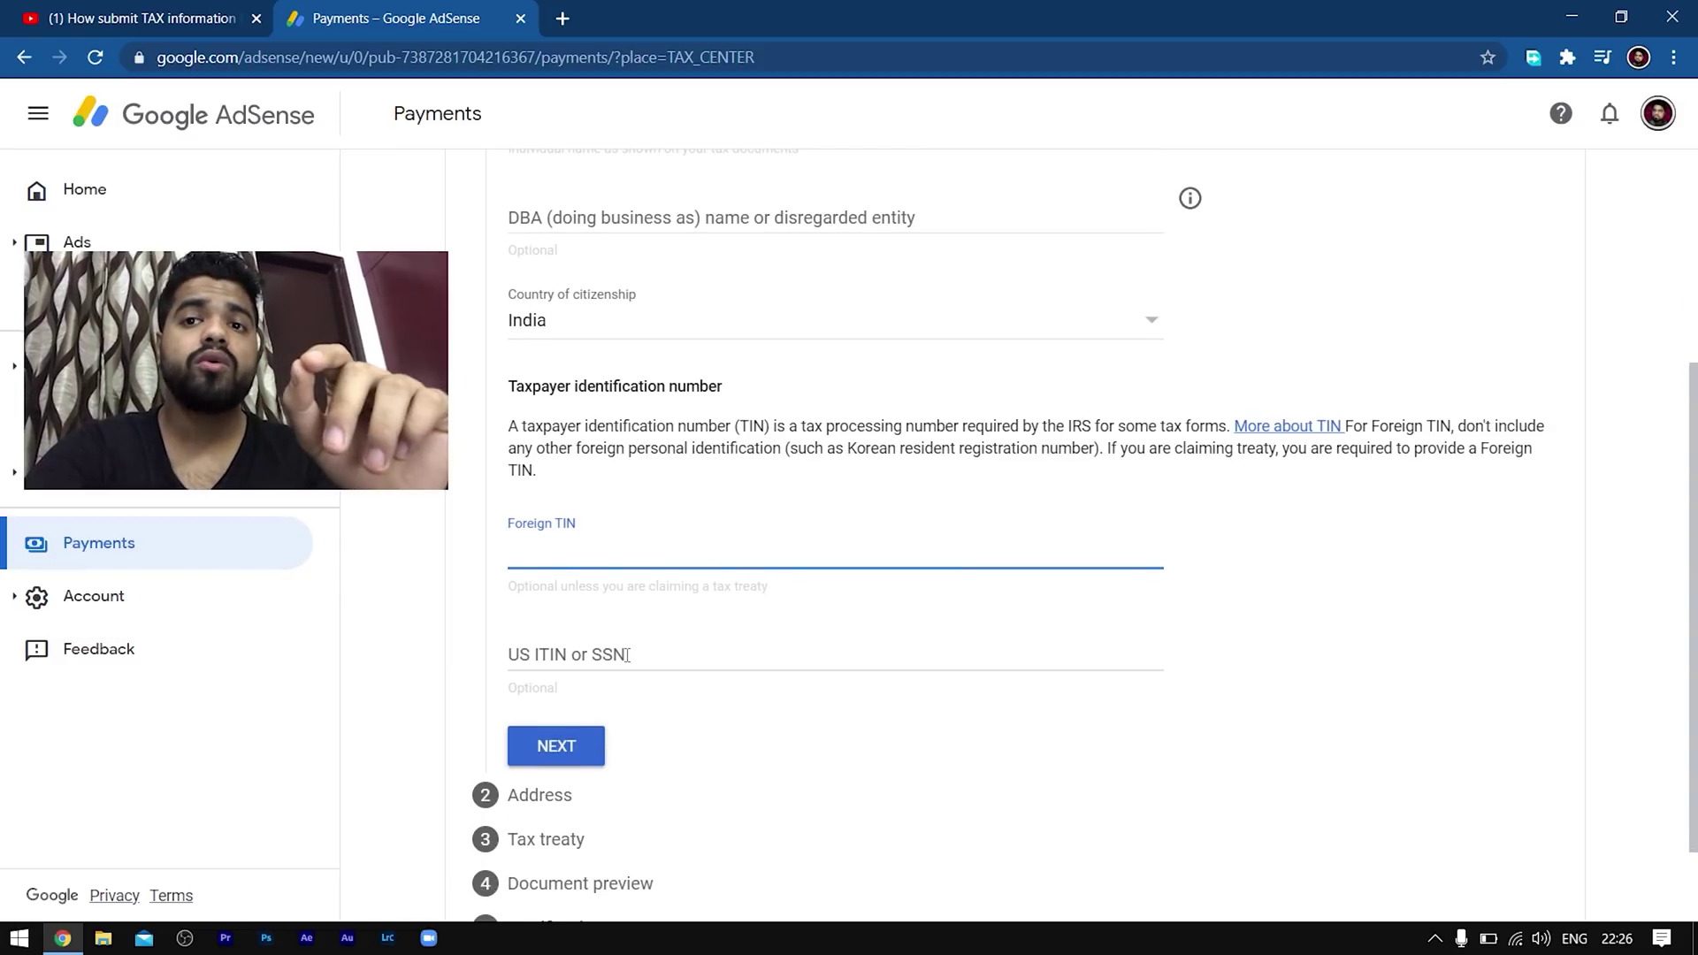
{"action": "type", "text": "A"}
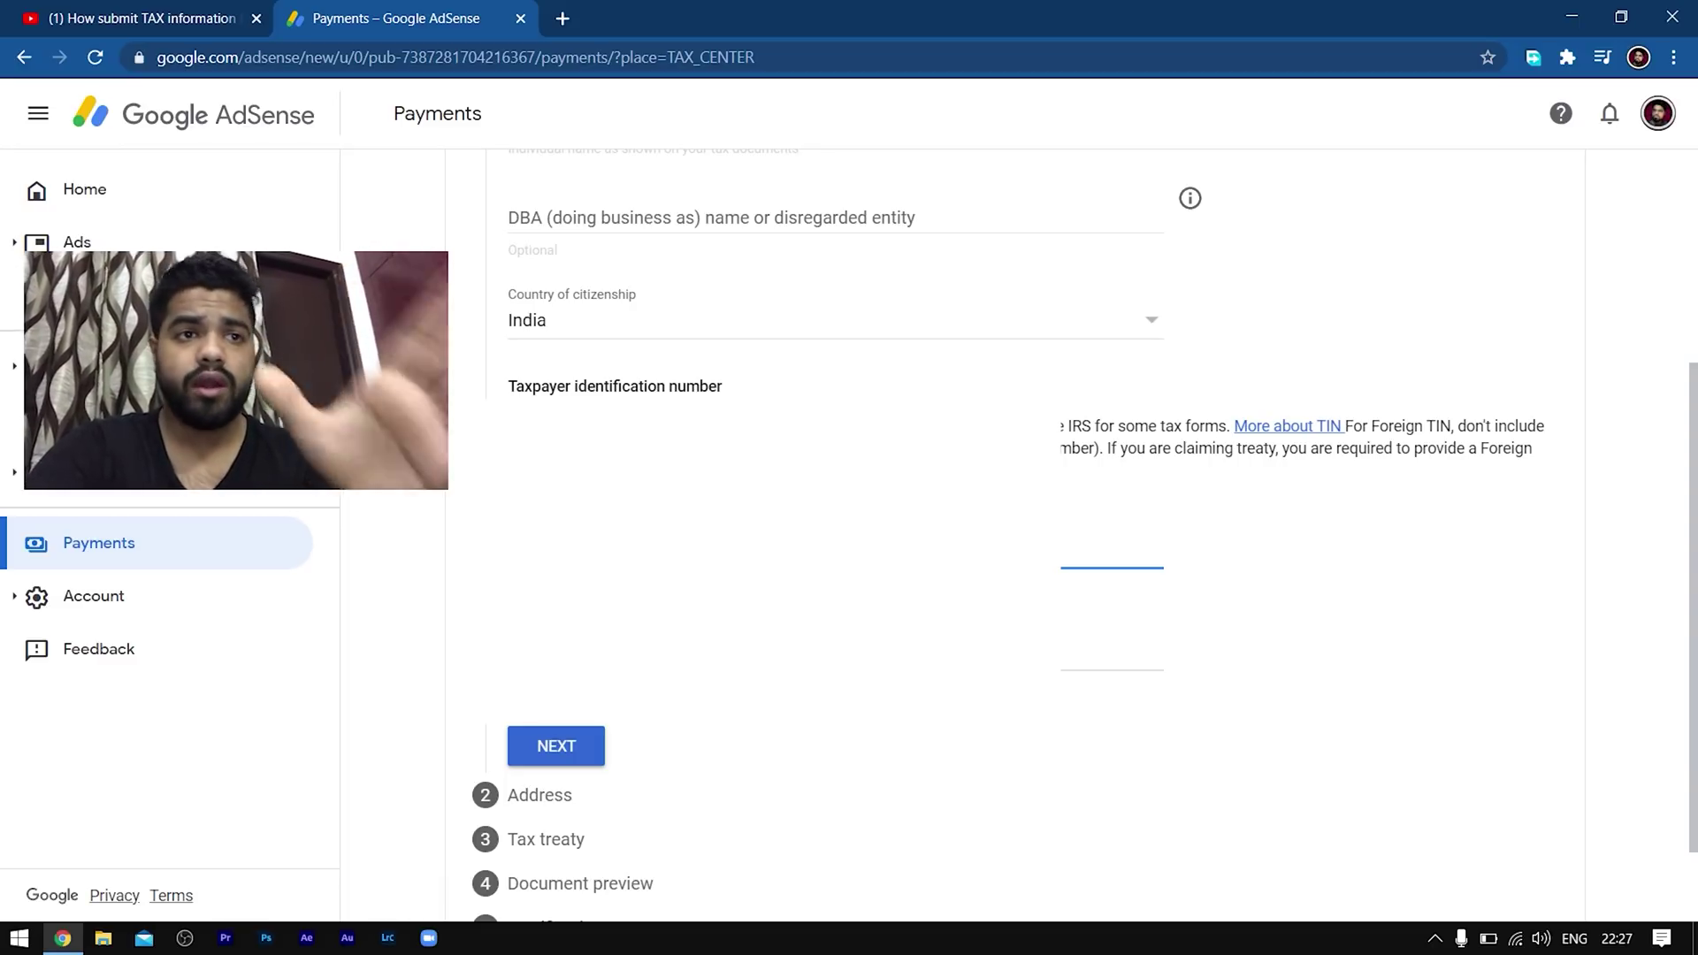
{"action": "scroll", "coordinate": [1017, 530], "scroll_direction": "down", "scroll_amount": 1}
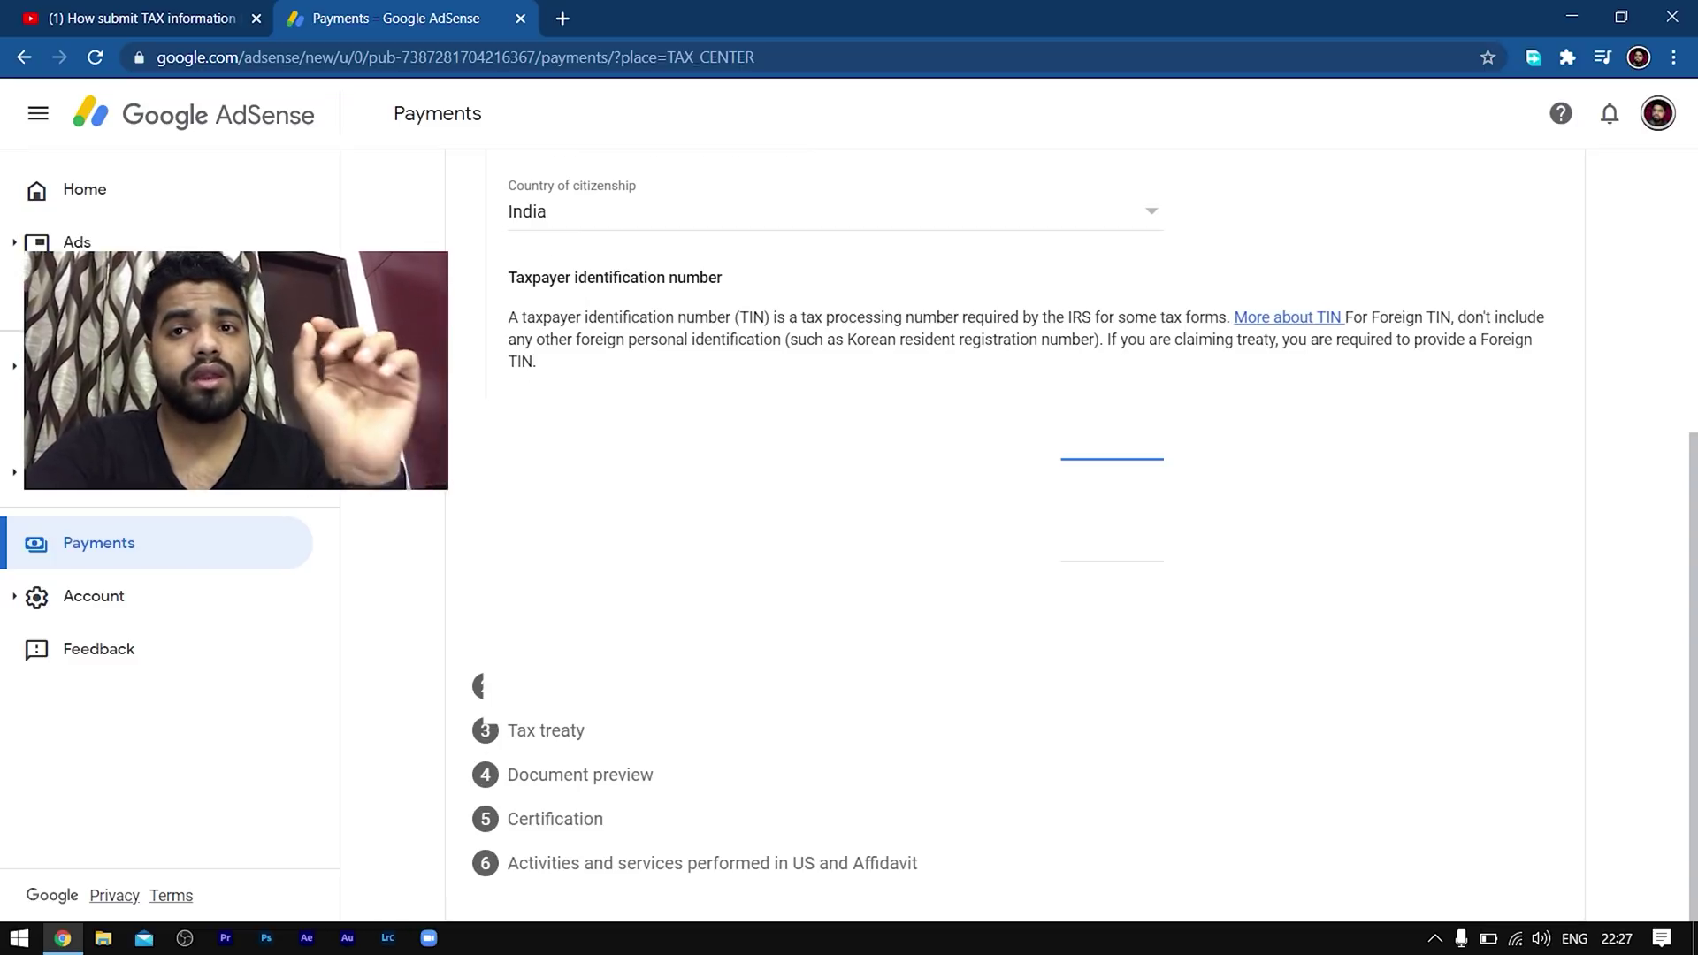
{"action": "scroll", "coordinate": [1017, 531], "scroll_direction": "down", "scroll_amount": 3}
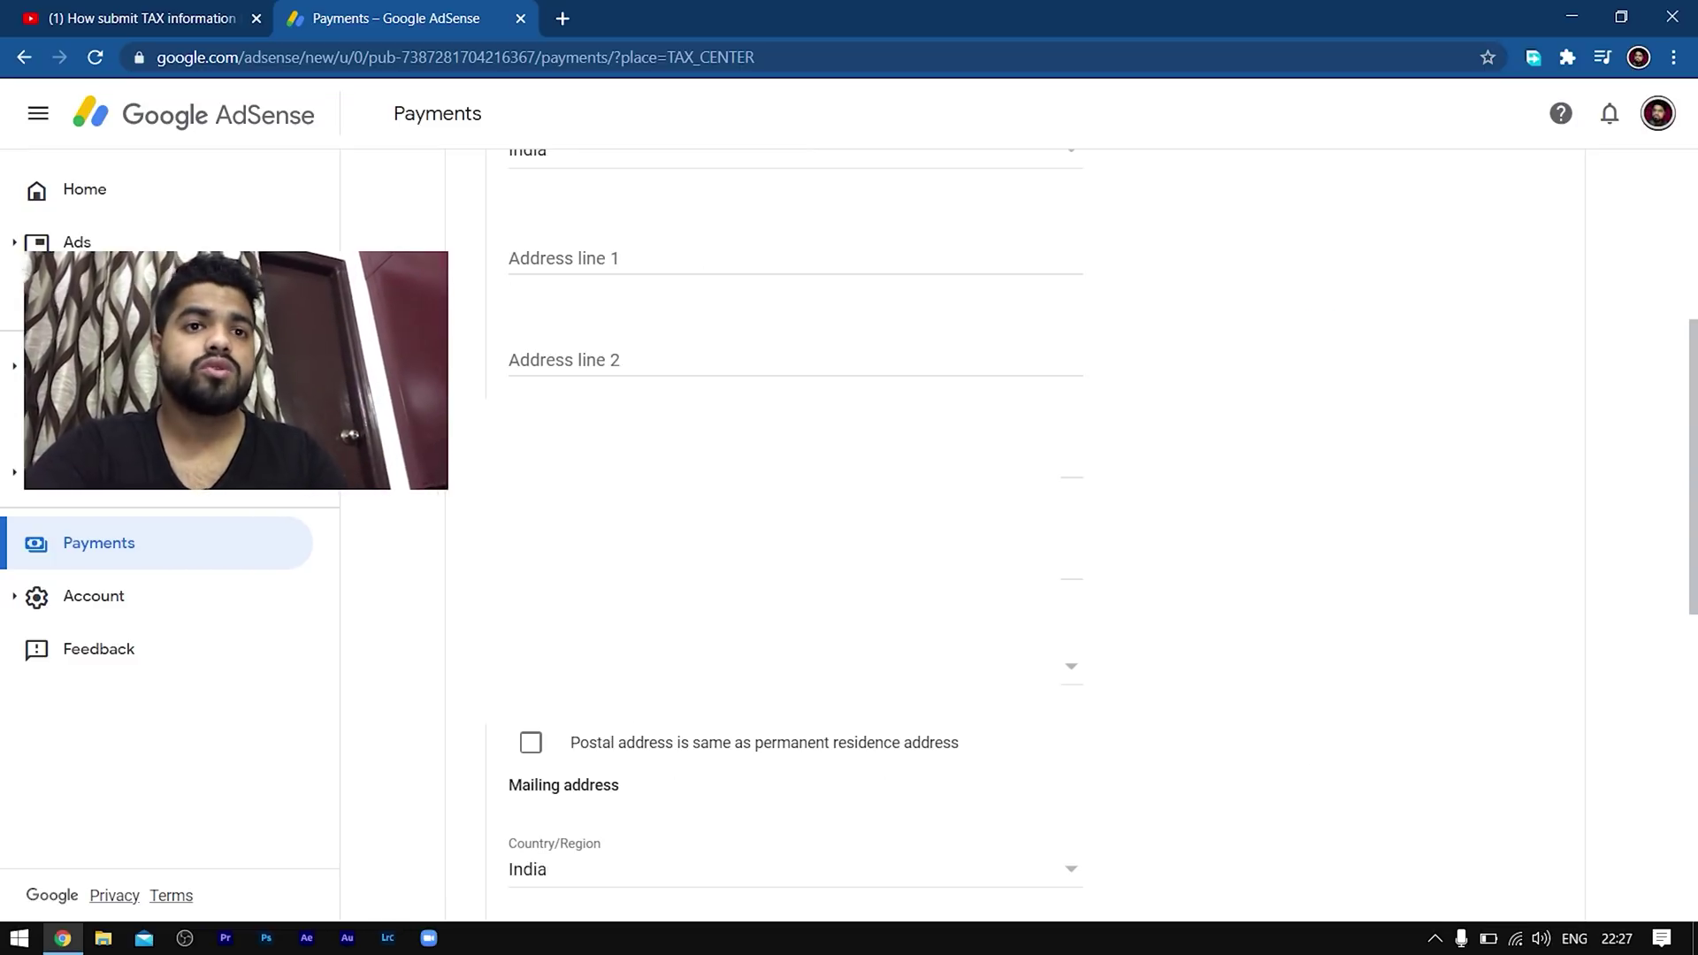
{"action": "scroll", "coordinate": [629, 372], "scroll_direction": "up", "scroll_amount": 2}
Step: Mark the address as PO Box/in-care-of, fill in the residence address, and choose Uttar Pradesh as state
{"action": "left_click", "coordinate": [530, 248]}
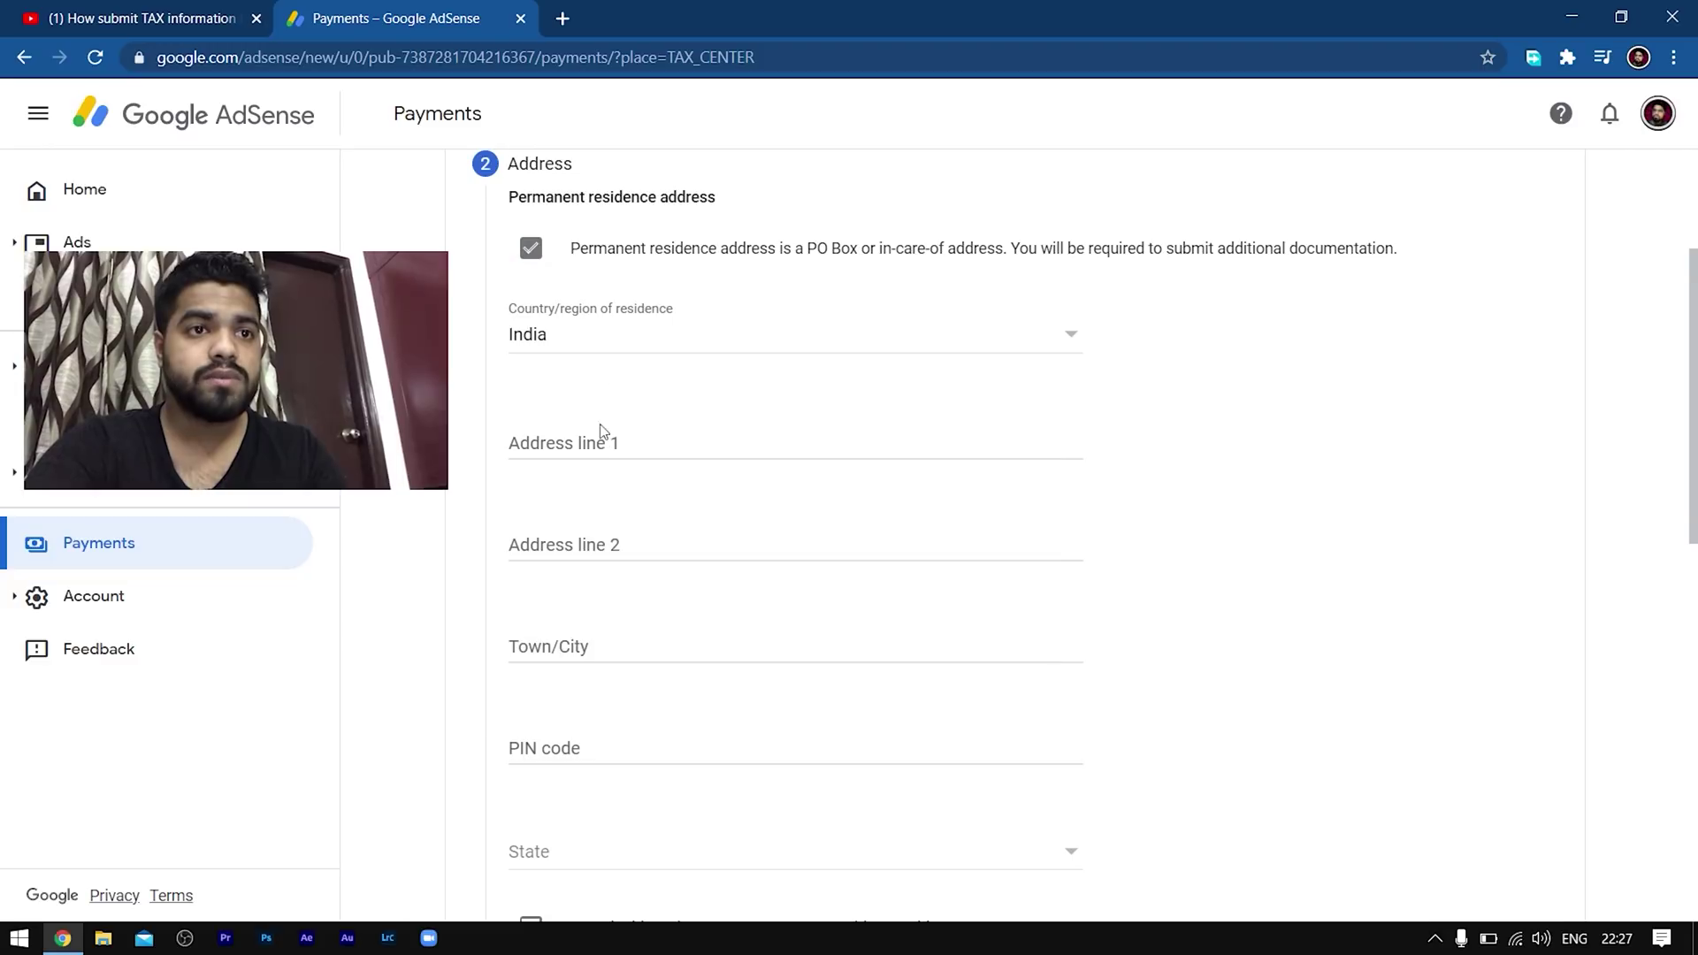
{"action": "left_click", "coordinate": [597, 449]}
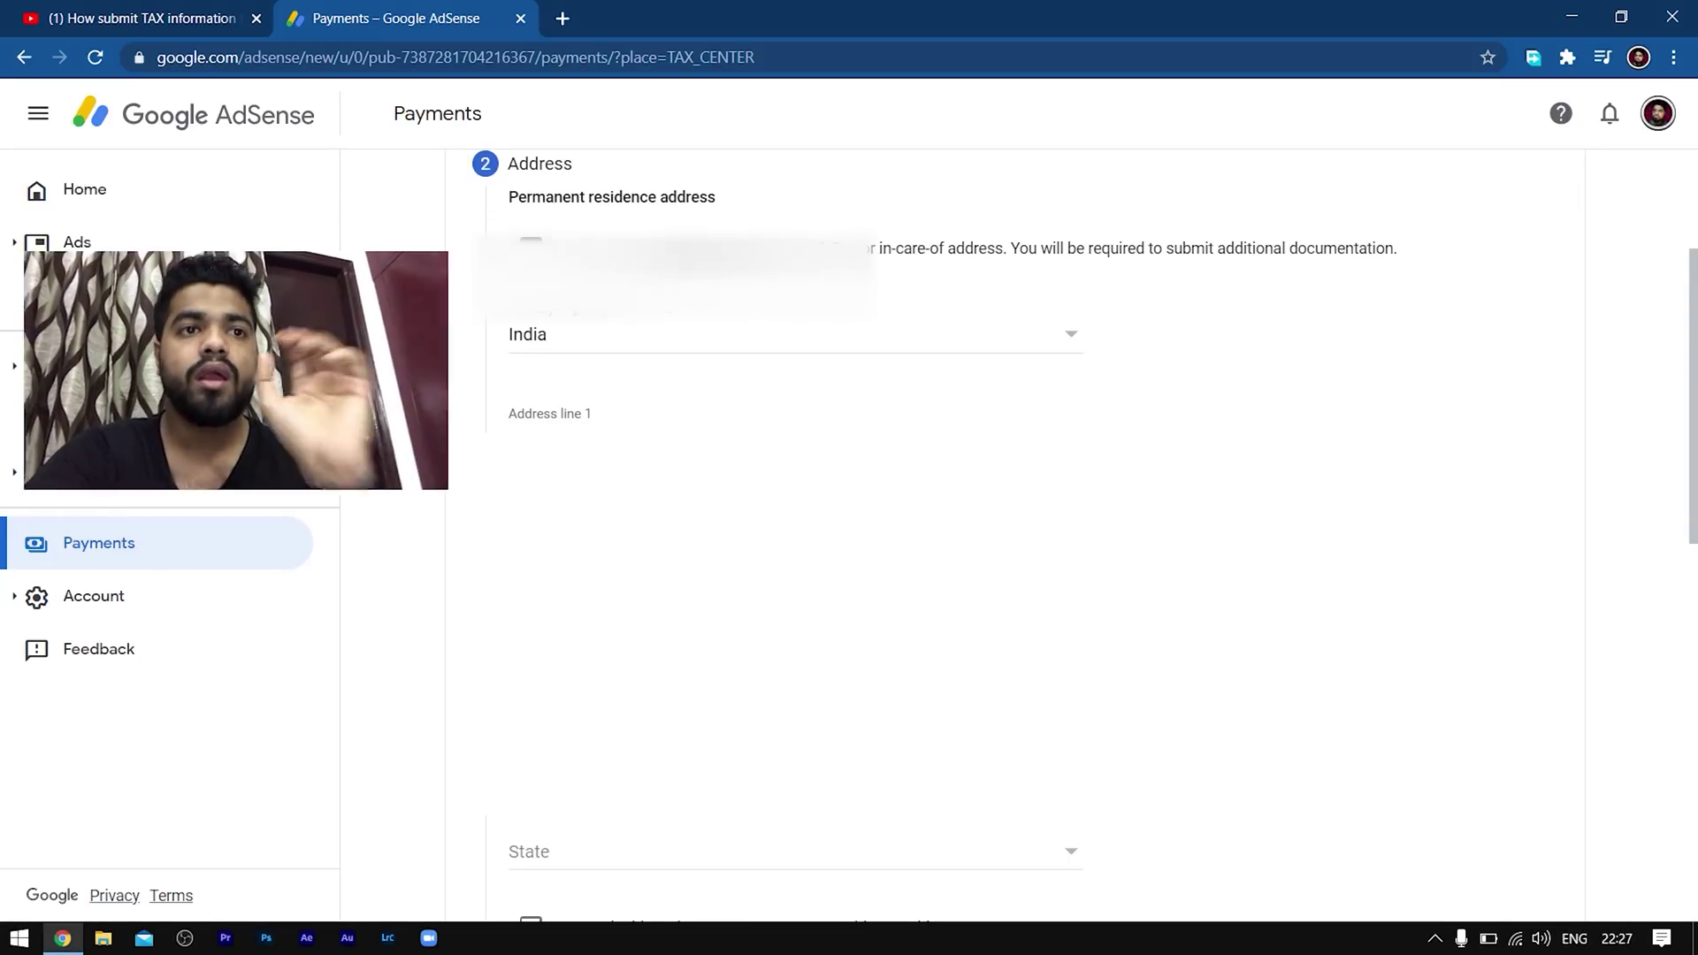
{"action": "scroll", "coordinate": [796, 530], "scroll_direction": "down", "scroll_amount": 2}
{"action": "scroll", "coordinate": [796, 531], "scroll_direction": "down", "scroll_amount": 1}
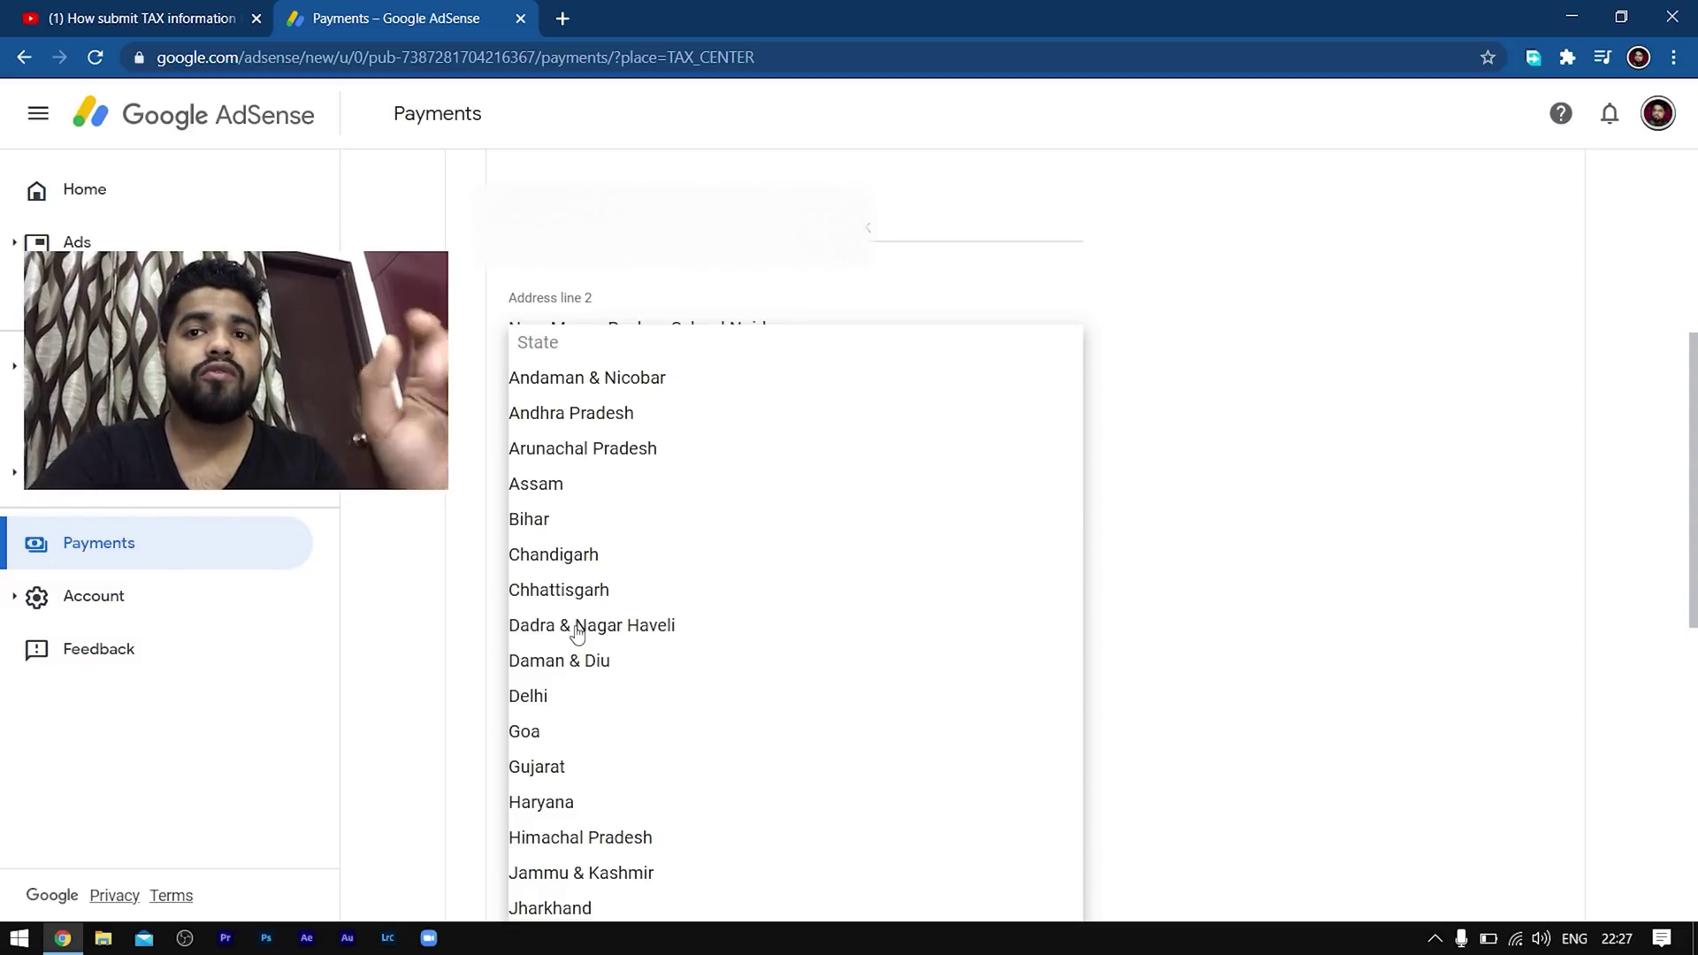
{"action": "scroll", "coordinate": [664, 513], "scroll_direction": "down", "scroll_amount": 2}
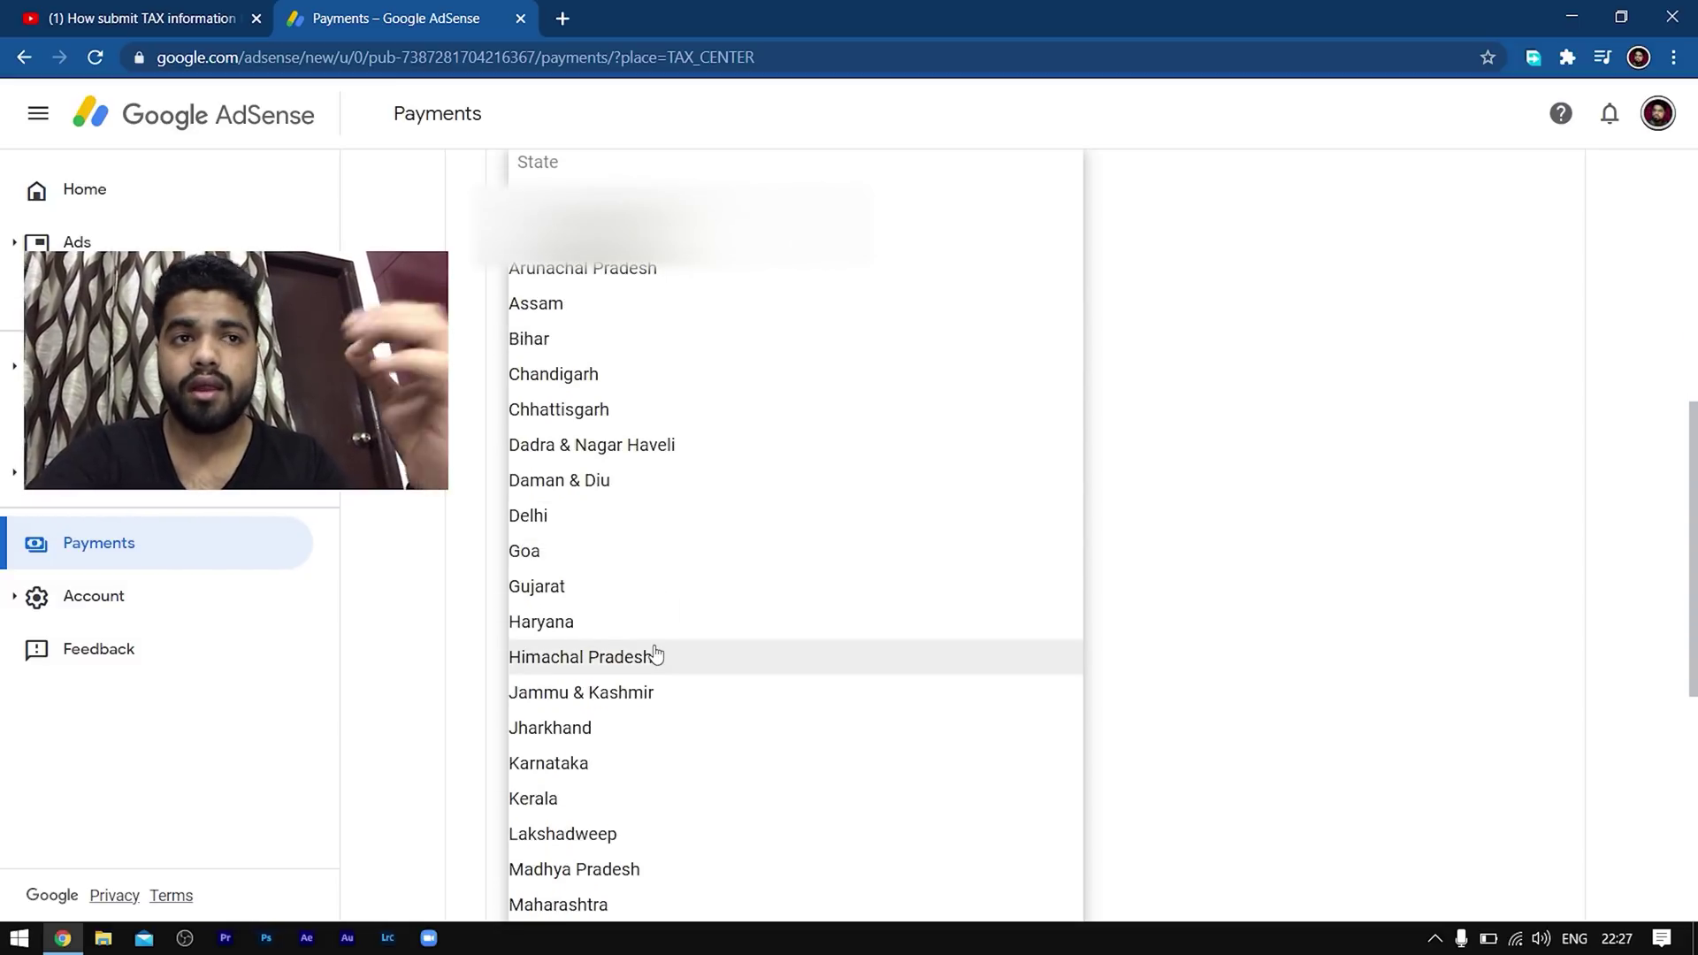
{"action": "scroll", "coordinate": [644, 667], "scroll_direction": "down", "scroll_amount": 2}
{"action": "scroll", "coordinate": [625, 720], "scroll_direction": "down", "scroll_amount": 4}
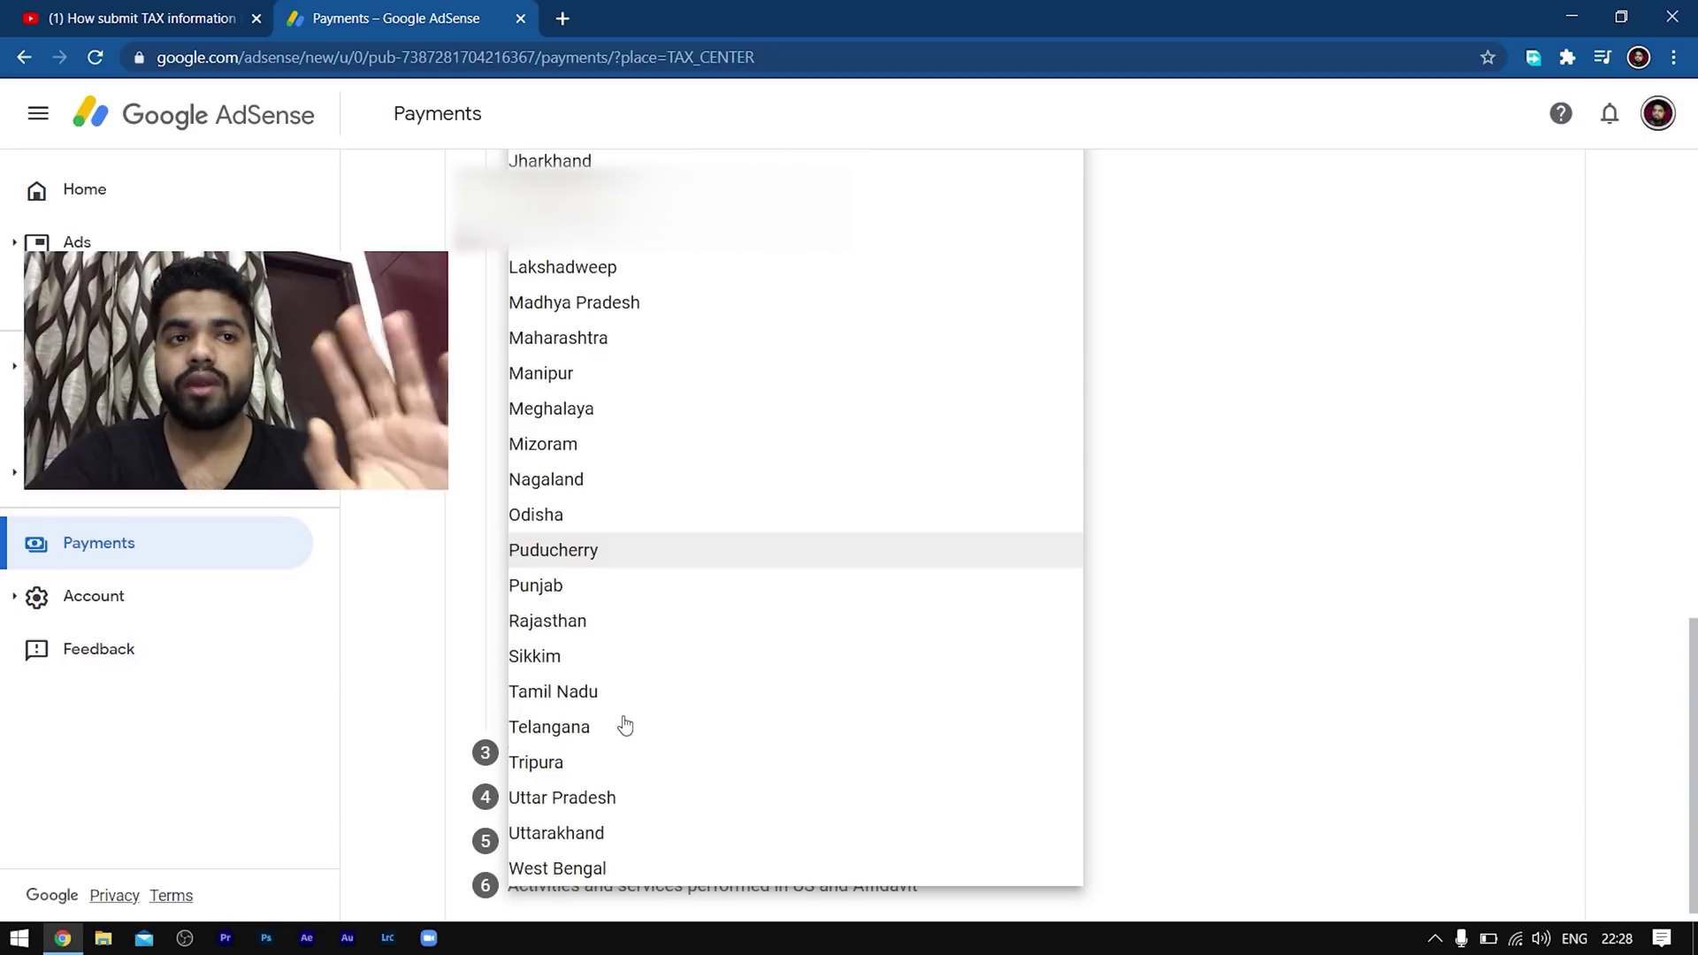
{"action": "left_click", "coordinate": [586, 798]}
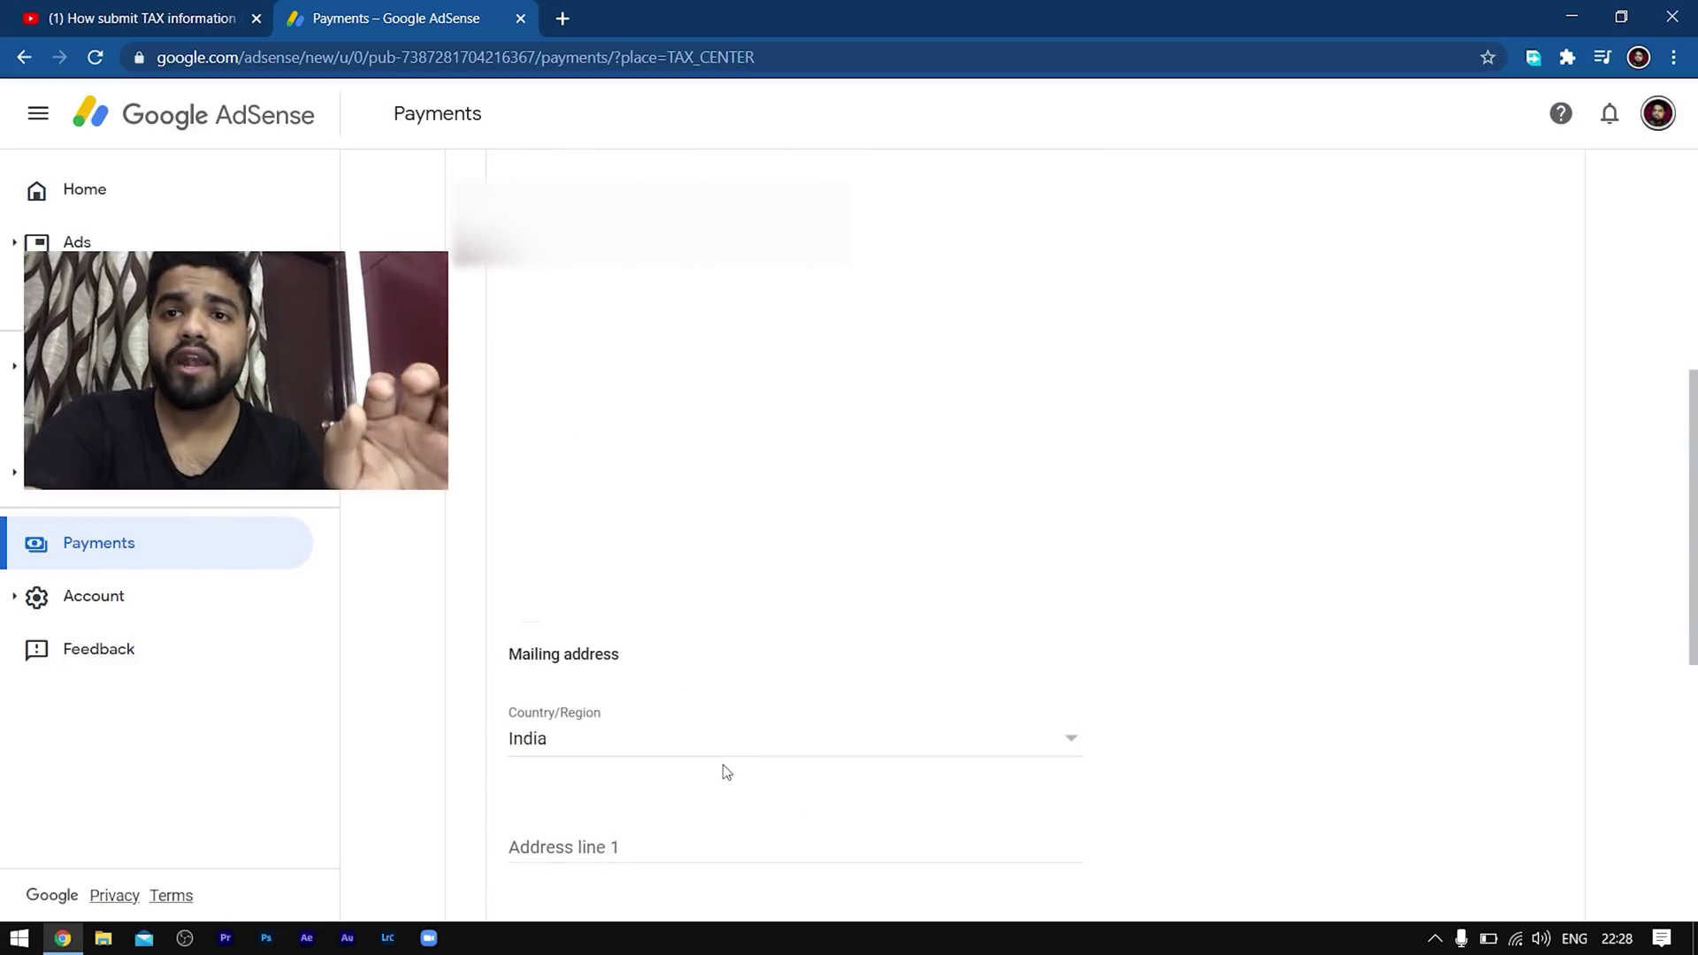
{"action": "scroll", "coordinate": [542, 626], "scroll_direction": "down", "scroll_amount": 5}
{"action": "left_click", "coordinate": [656, 681]}
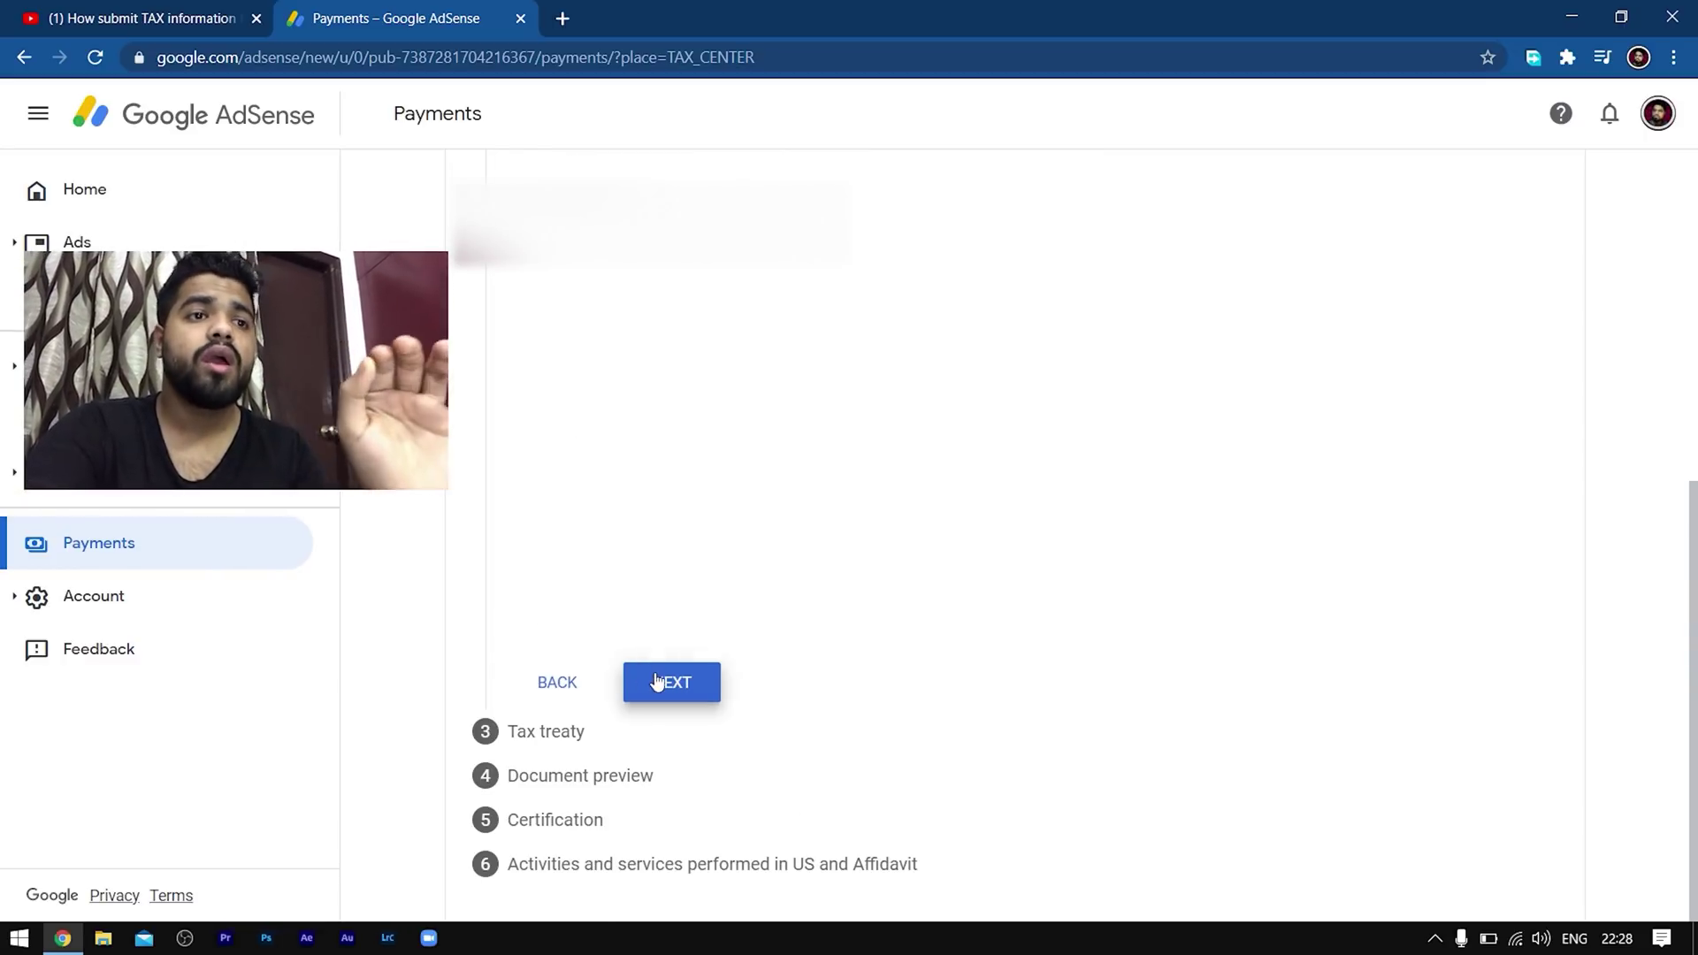
Step: Claim a reduced treaty rate as a resident of India
{"action": "left_click", "coordinate": [522, 614]}
{"action": "scroll", "coordinate": [595, 663], "scroll_direction": "down", "scroll_amount": 1}
{"action": "left_click", "coordinate": [566, 567]}
{"action": "left_click", "coordinate": [672, 655]}
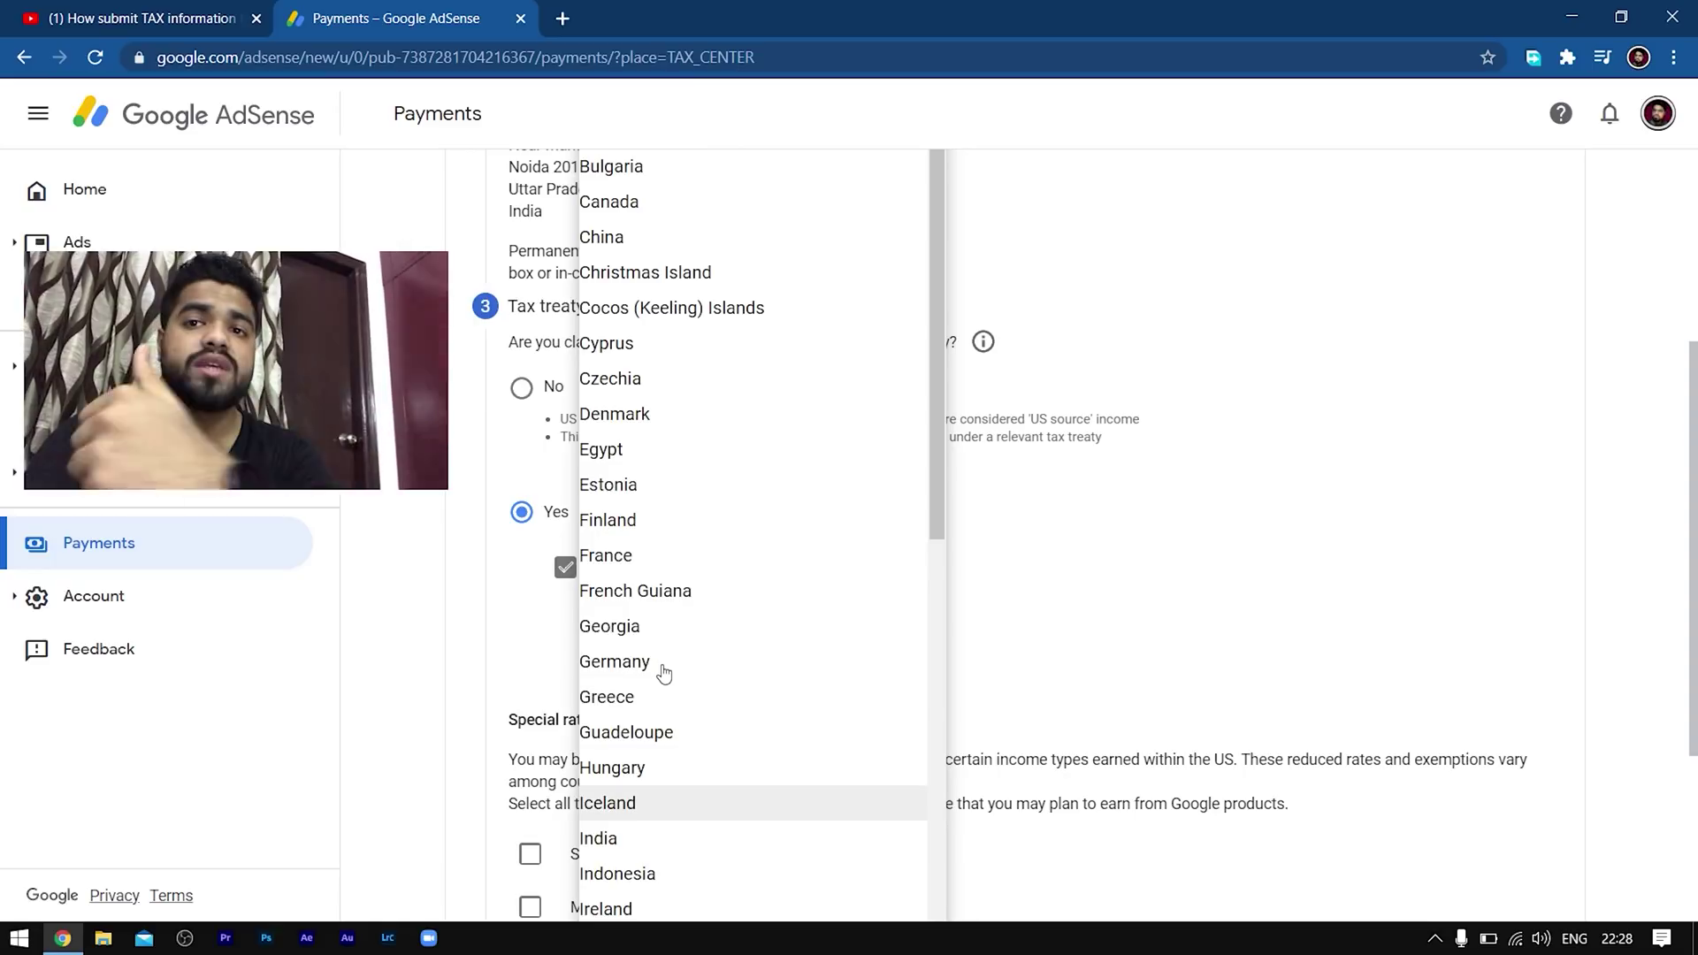
{"action": "left_click", "coordinate": [645, 838]}
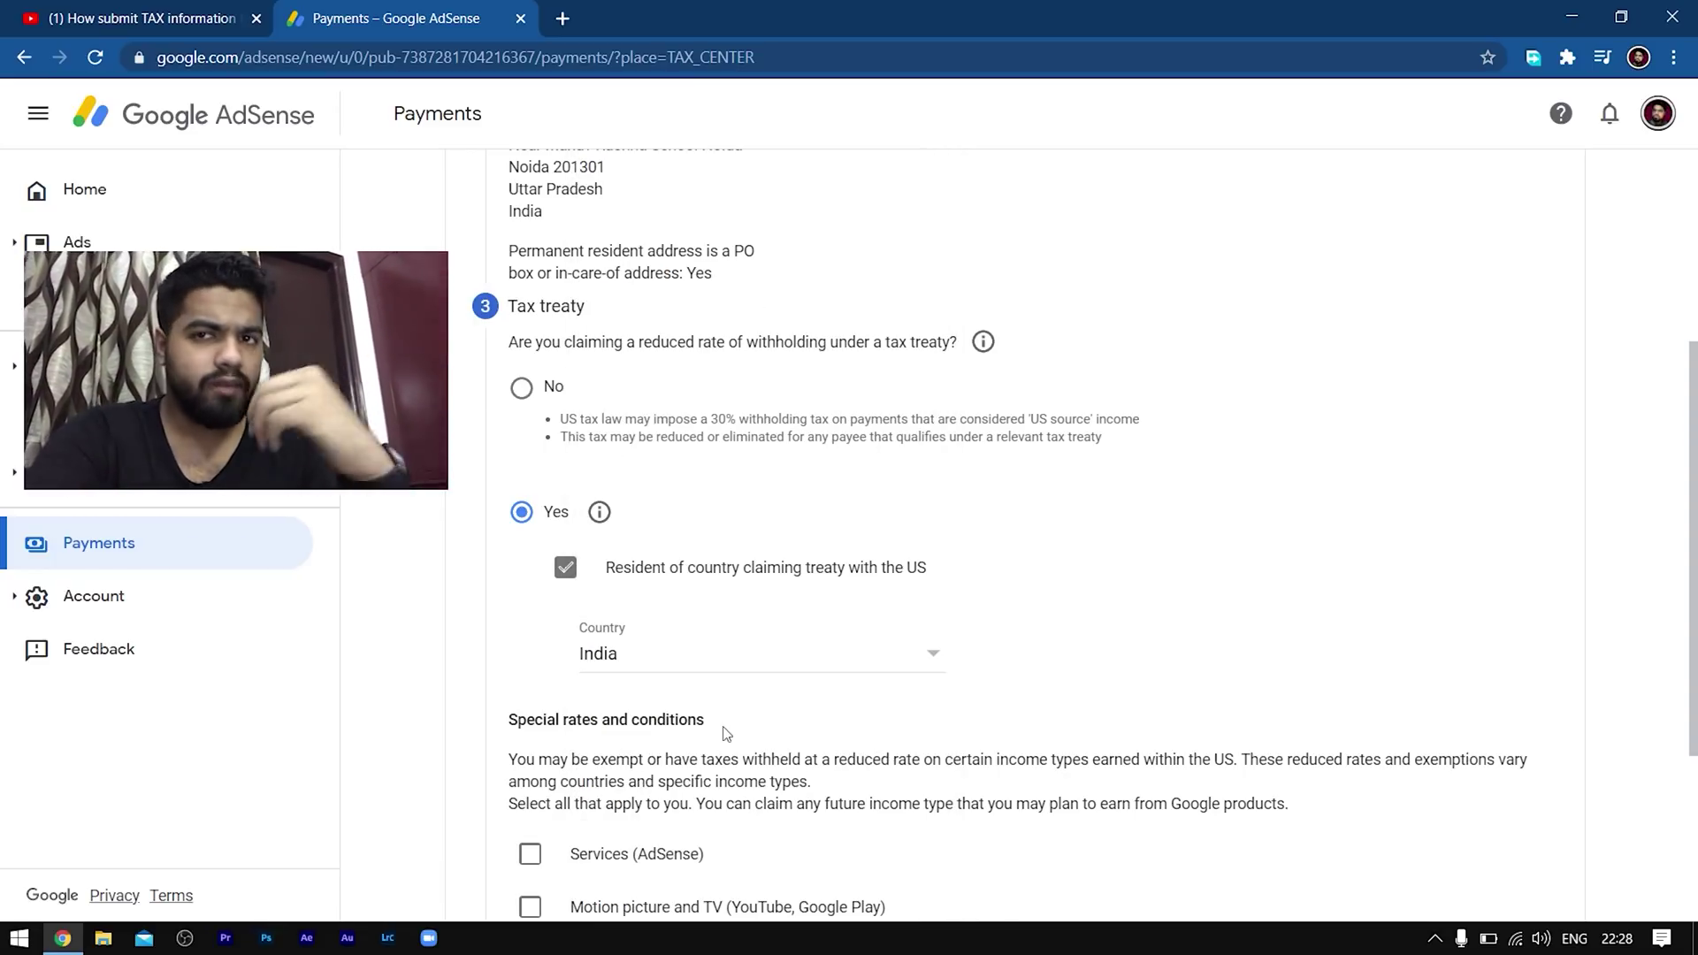
{"action": "scroll", "coordinate": [730, 721], "scroll_direction": "down", "scroll_amount": 3}
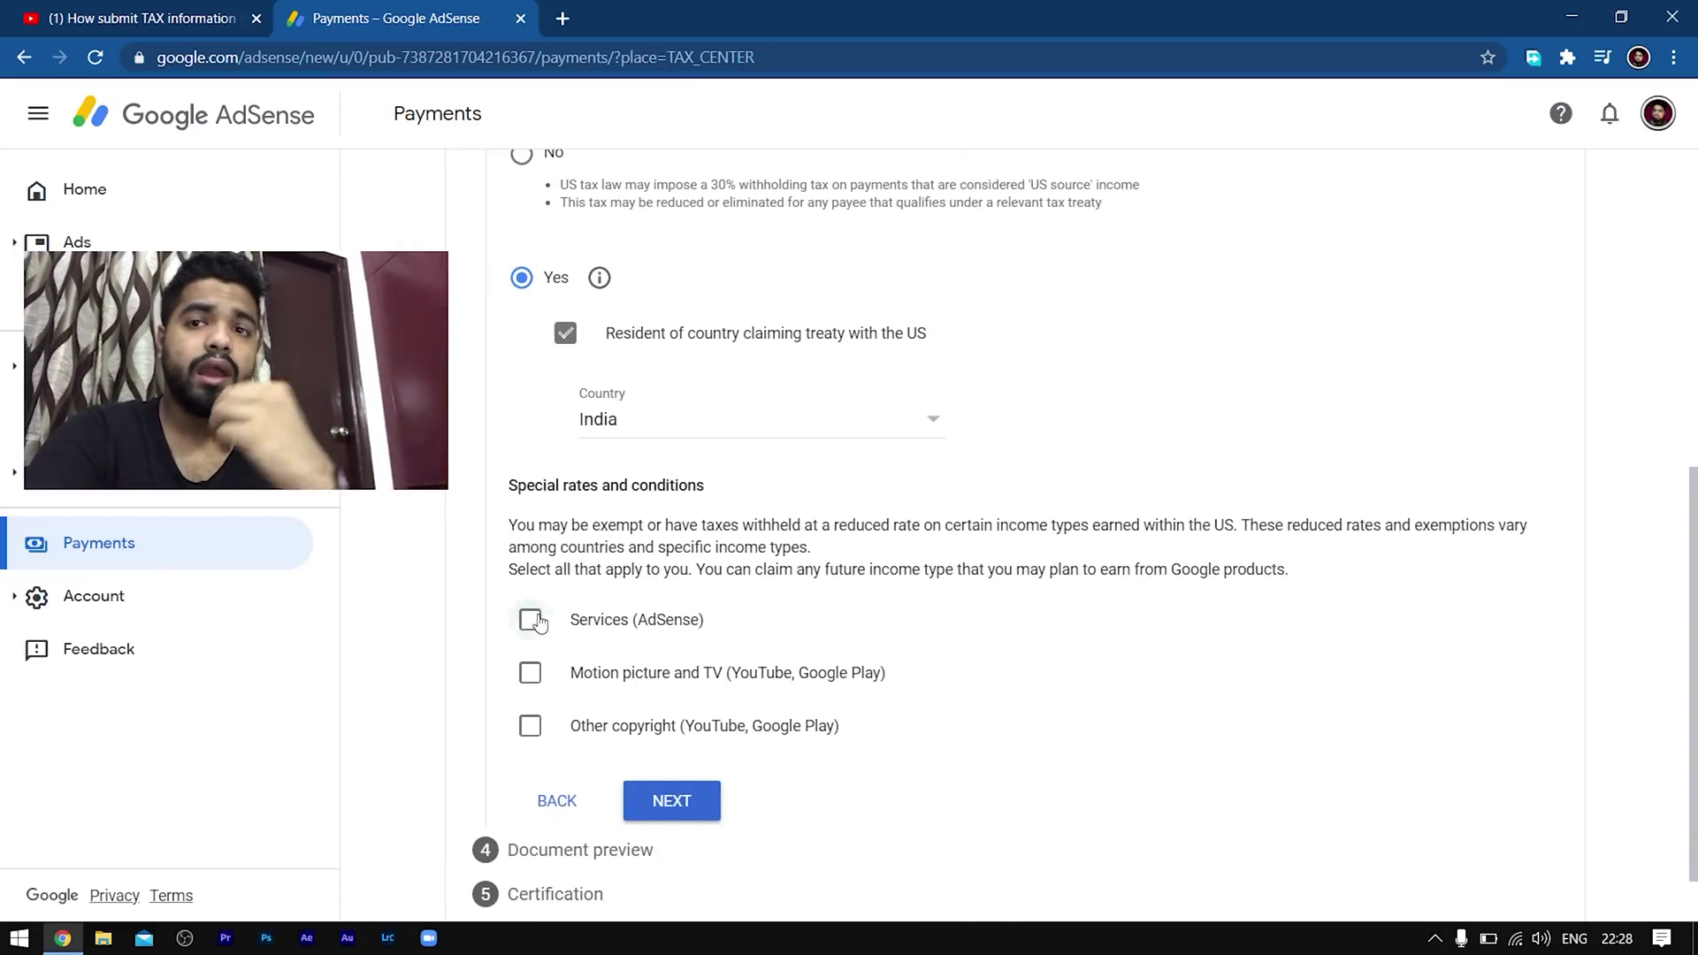
Step: Claim Services (AdSense) at 0% under Article 7 paragraph 1 and confirm the reason
{"action": "left_click", "coordinate": [531, 620]}
{"action": "scroll", "coordinate": [634, 655], "scroll_direction": "down", "scroll_amount": 1}
{"action": "left_click", "coordinate": [700, 652]}
{"action": "left_click", "coordinate": [1050, 615]}
{"action": "left_click", "coordinate": [1053, 651]}
{"action": "scroll", "coordinate": [884, 619], "scroll_direction": "down", "scroll_amount": 2}
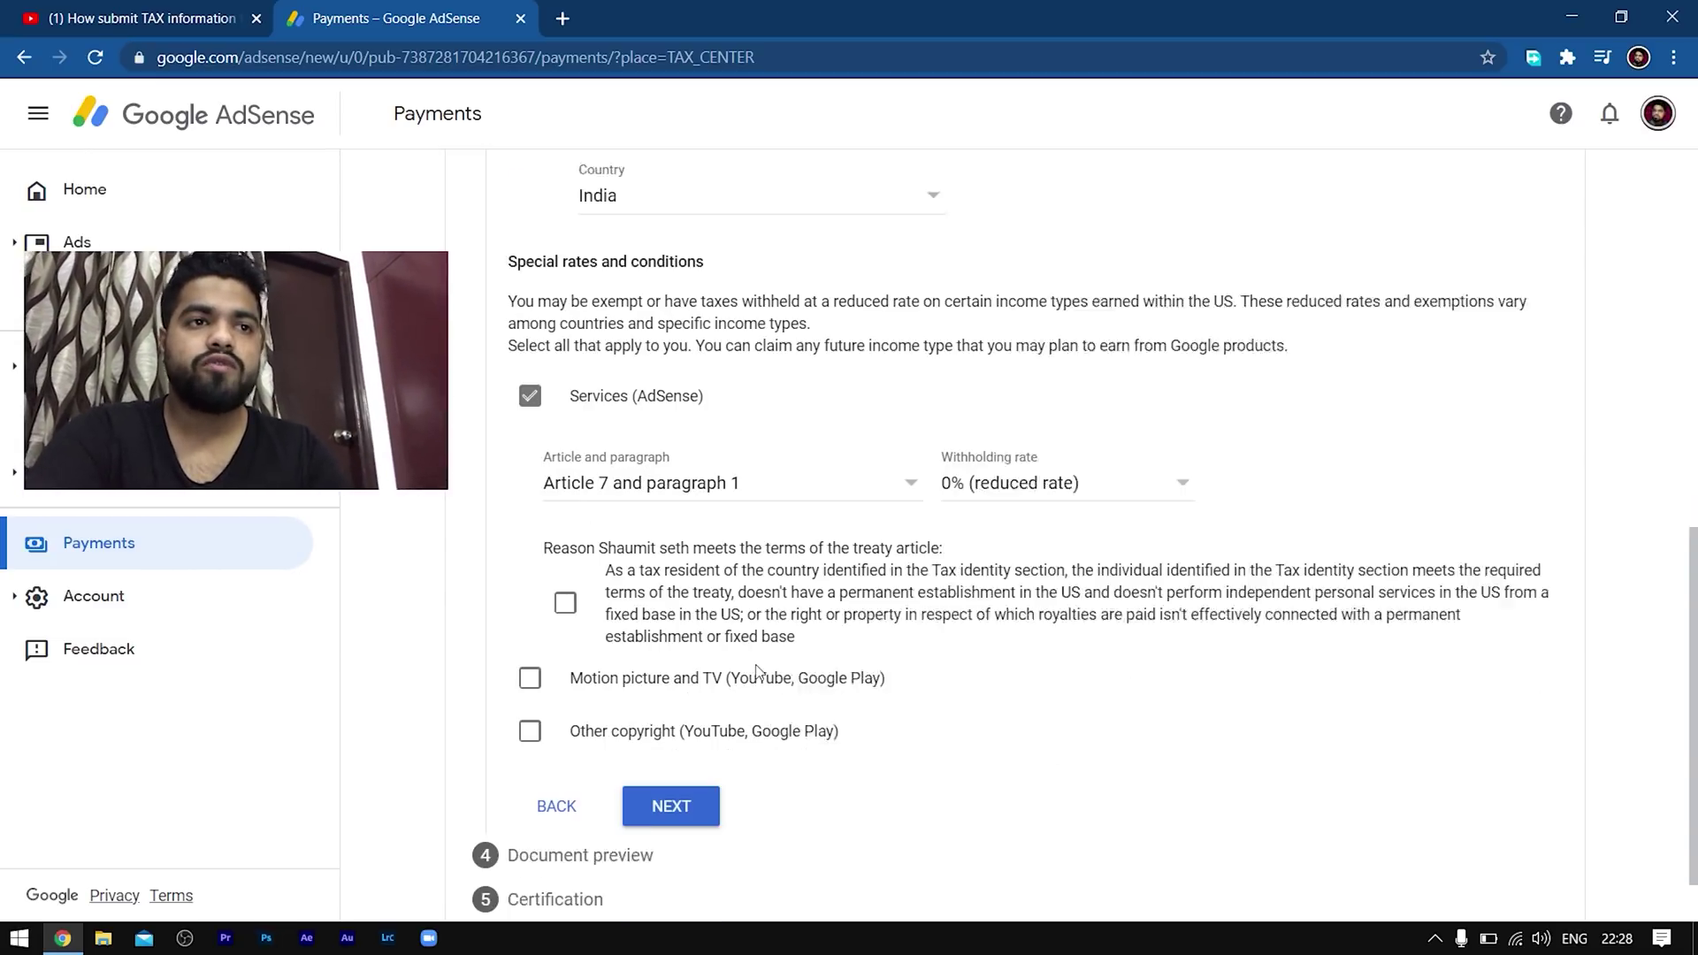
{"action": "left_click", "coordinate": [566, 555]}
Step: Claim Motion picture and TV at 15% under Article 12 paragraph 2A II, confirming the reason
{"action": "left_click", "coordinate": [531, 634]}
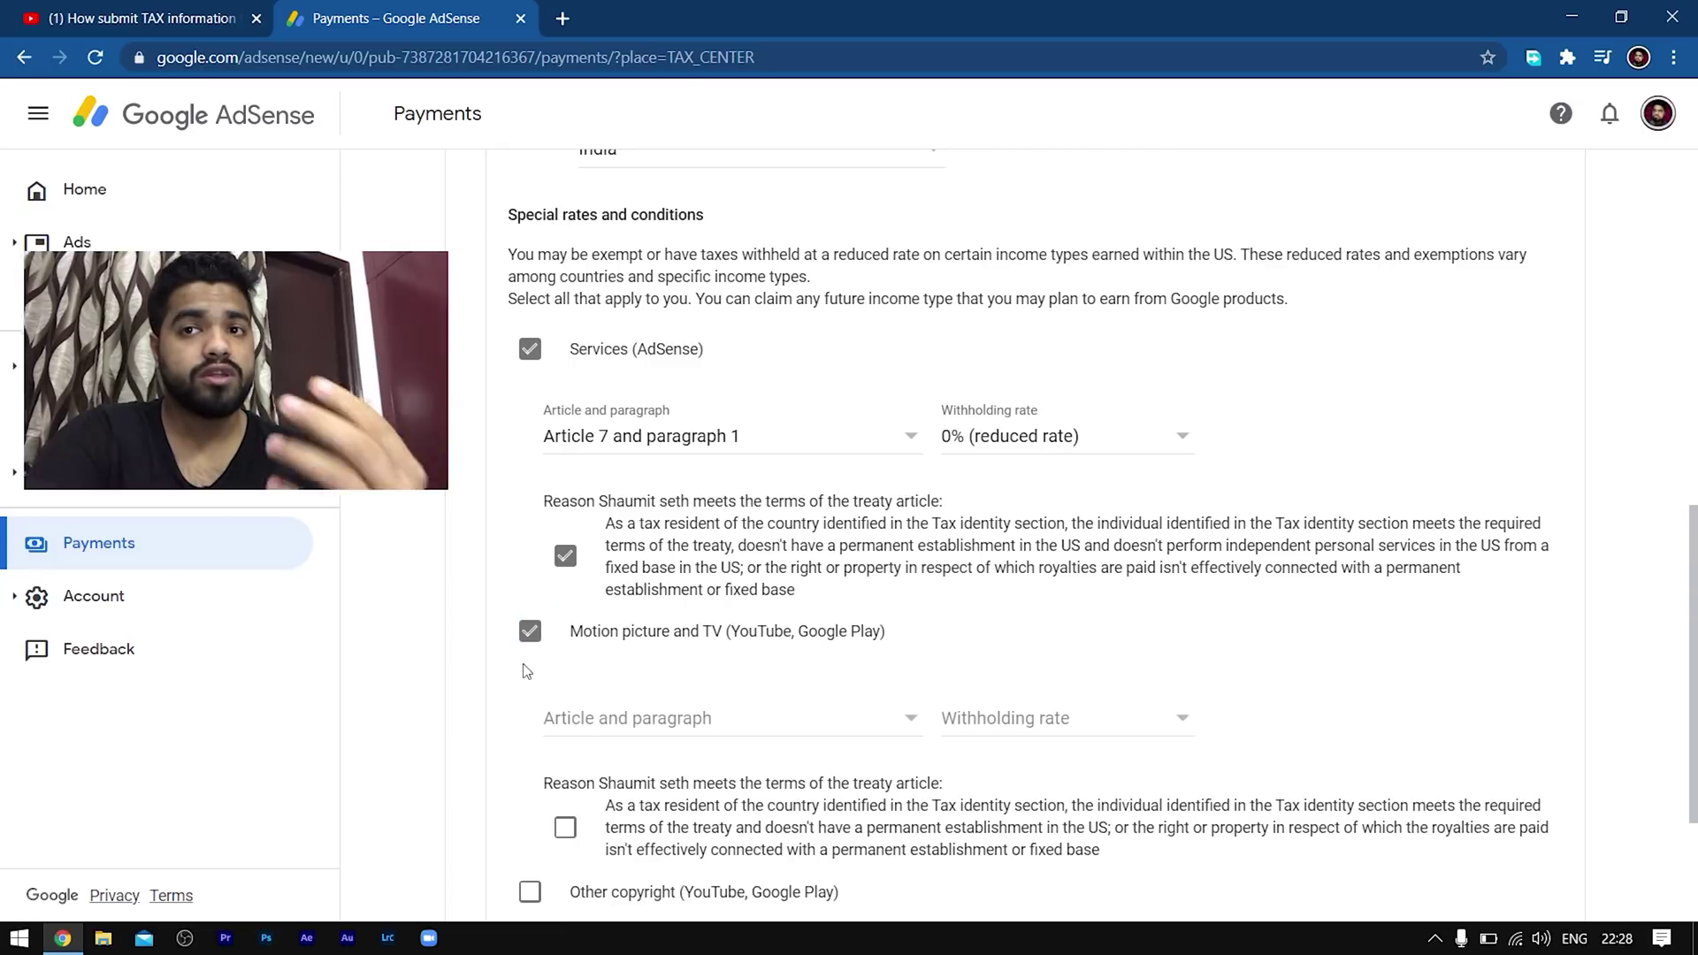
{"action": "left_click", "coordinate": [695, 726]}
{"action": "left_click", "coordinate": [675, 754]}
{"action": "left_click", "coordinate": [1031, 718]}
{"action": "left_click", "coordinate": [1035, 753]}
{"action": "scroll", "coordinate": [1032, 739], "scroll_direction": "down", "scroll_amount": 2}
{"action": "left_click", "coordinate": [565, 605]}
{"action": "left_click", "coordinate": [565, 605]}
{"action": "left_click", "coordinate": [562, 609]}
Step: Claim Other copyright at 15% under Article 12 paragraph 2A II, confirm the reason, and continue
{"action": "left_click", "coordinate": [530, 670]}
{"action": "scroll", "coordinate": [558, 673], "scroll_direction": "down", "scroll_amount": 1}
{"action": "left_click", "coordinate": [629, 672]}
{"action": "left_click", "coordinate": [690, 712]}
{"action": "left_click", "coordinate": [1042, 672]}
{"action": "left_click", "coordinate": [1042, 716]}
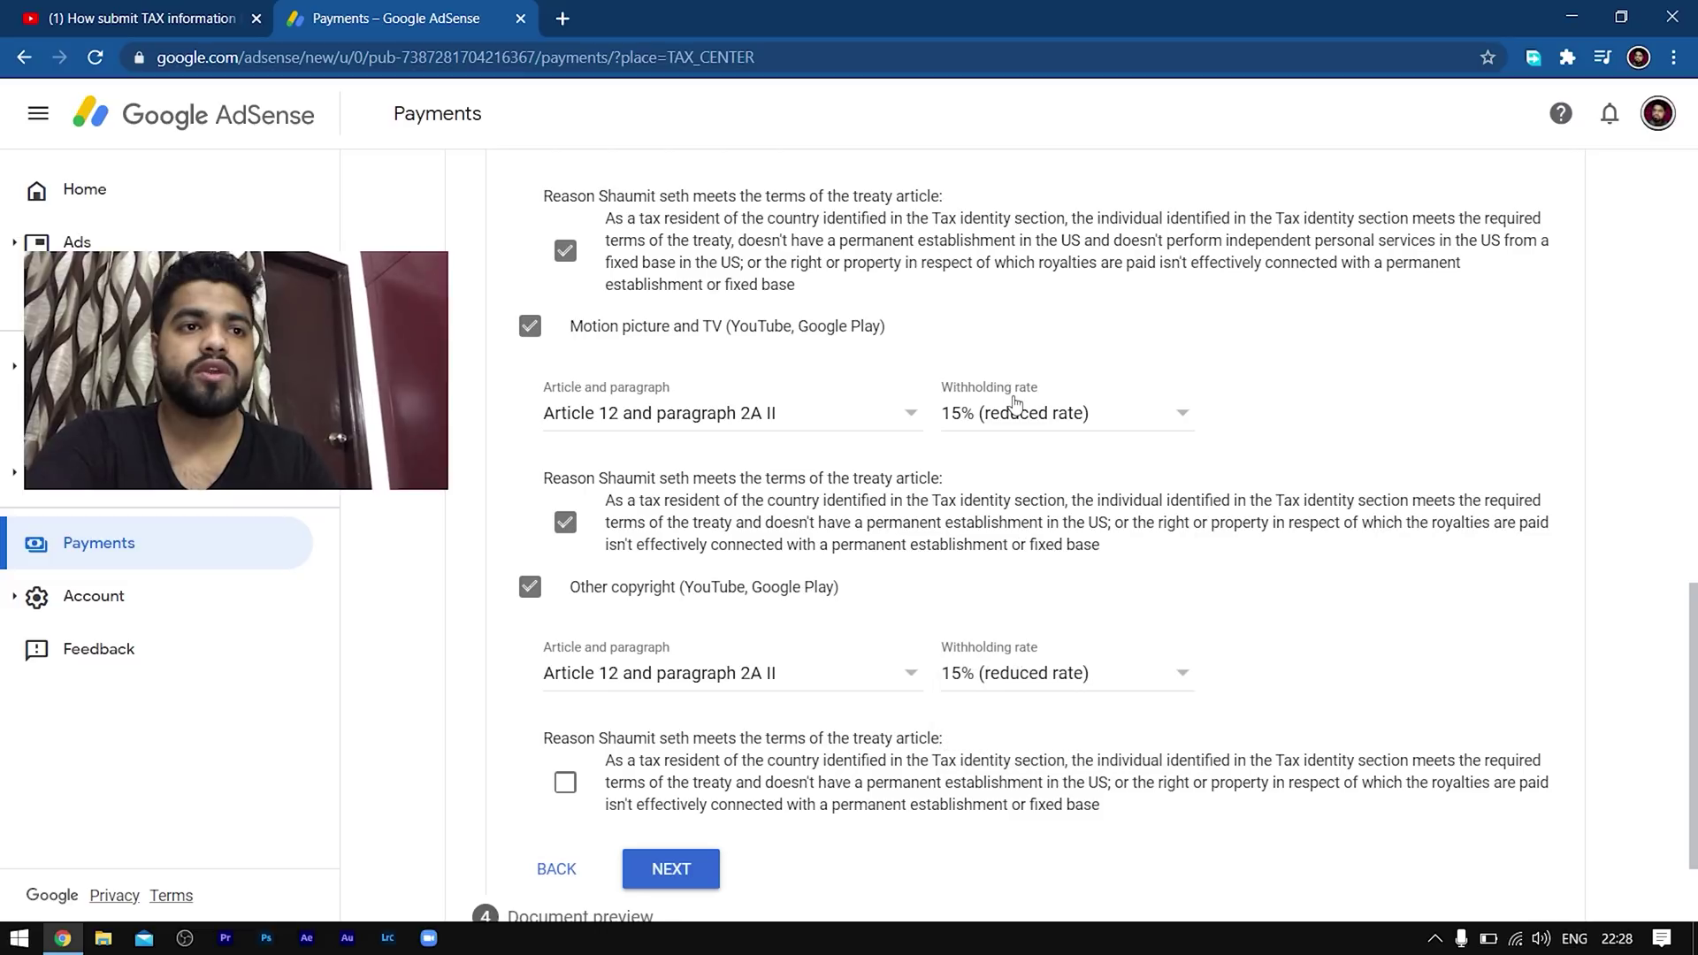
{"action": "scroll", "coordinate": [945, 462], "scroll_direction": "down", "scroll_amount": 2}
{"action": "left_click", "coordinate": [565, 640]}
{"action": "left_click", "coordinate": [678, 726]}
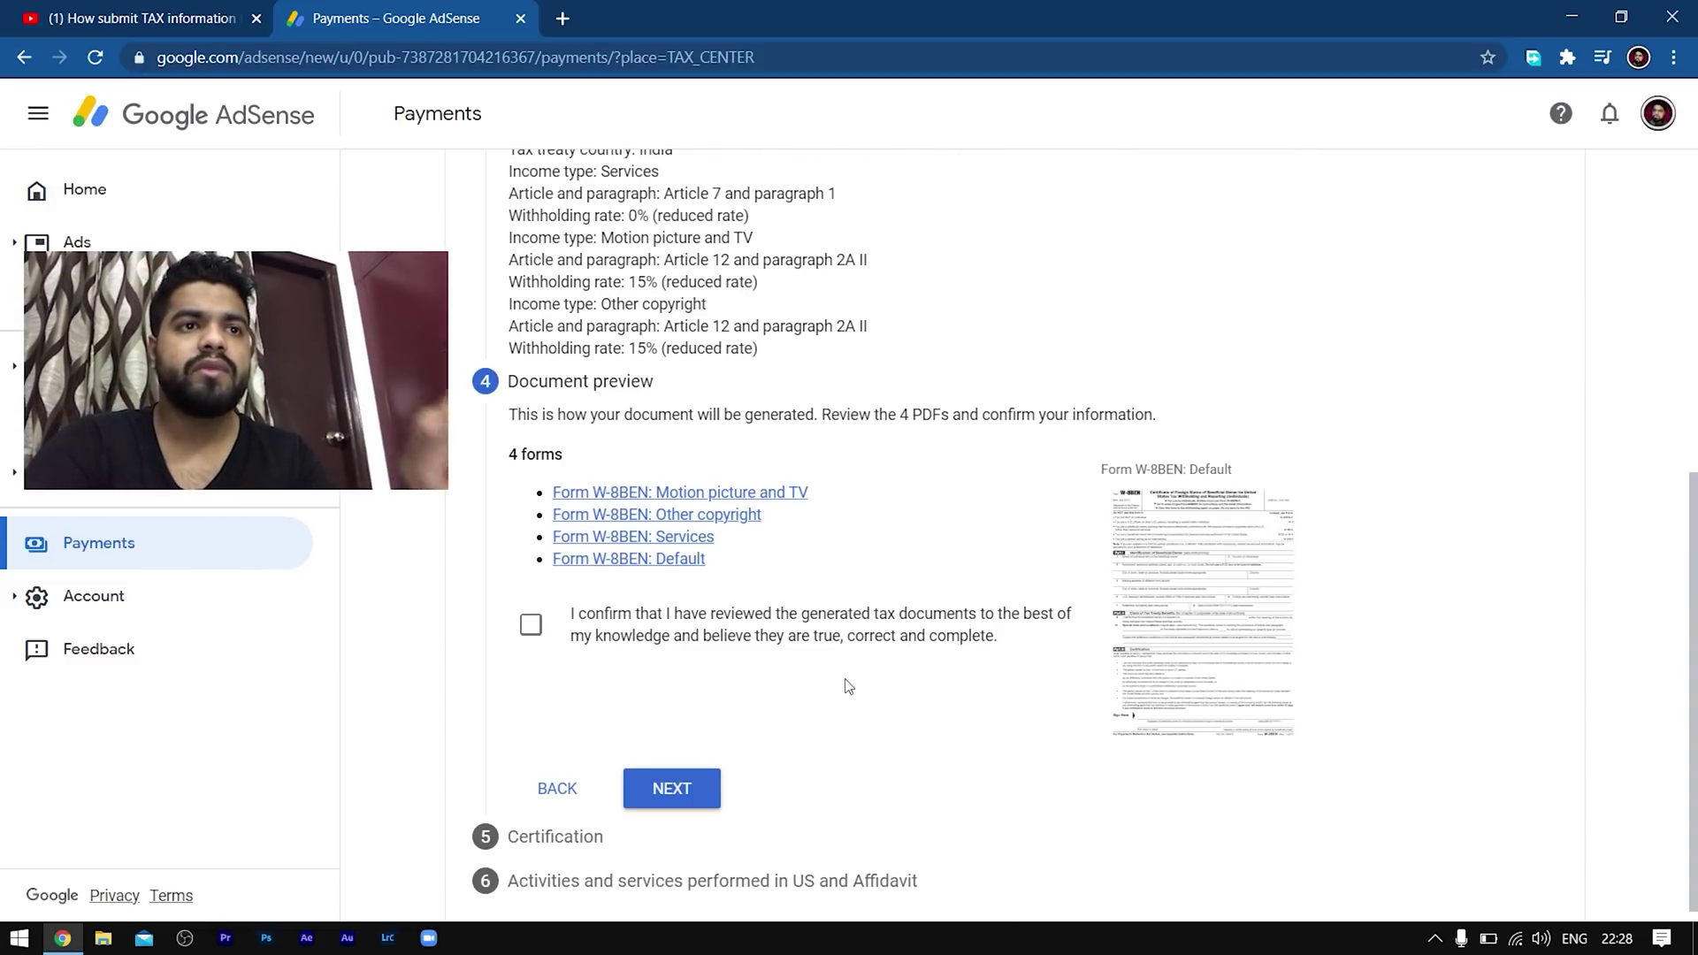
Step: Tick the review confirmation after checking the W-8BEN PDF preview, then continue to Certification
{"action": "left_click", "coordinate": [530, 606]}
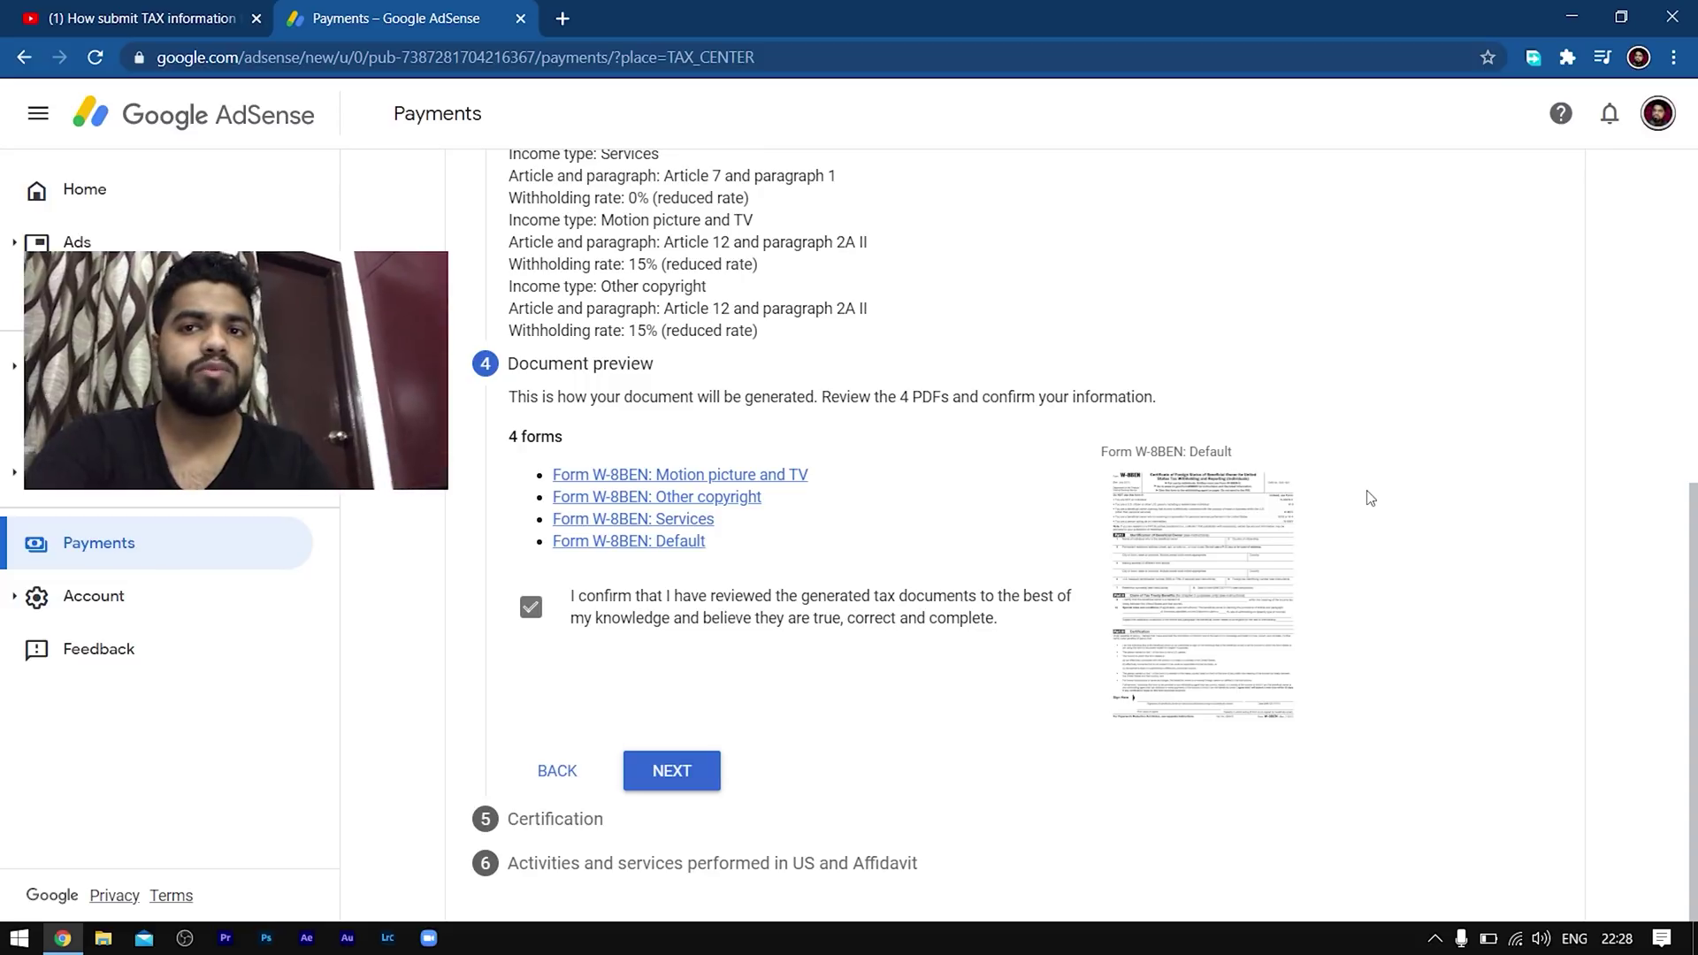
{"action": "left_click", "coordinate": [1230, 548]}
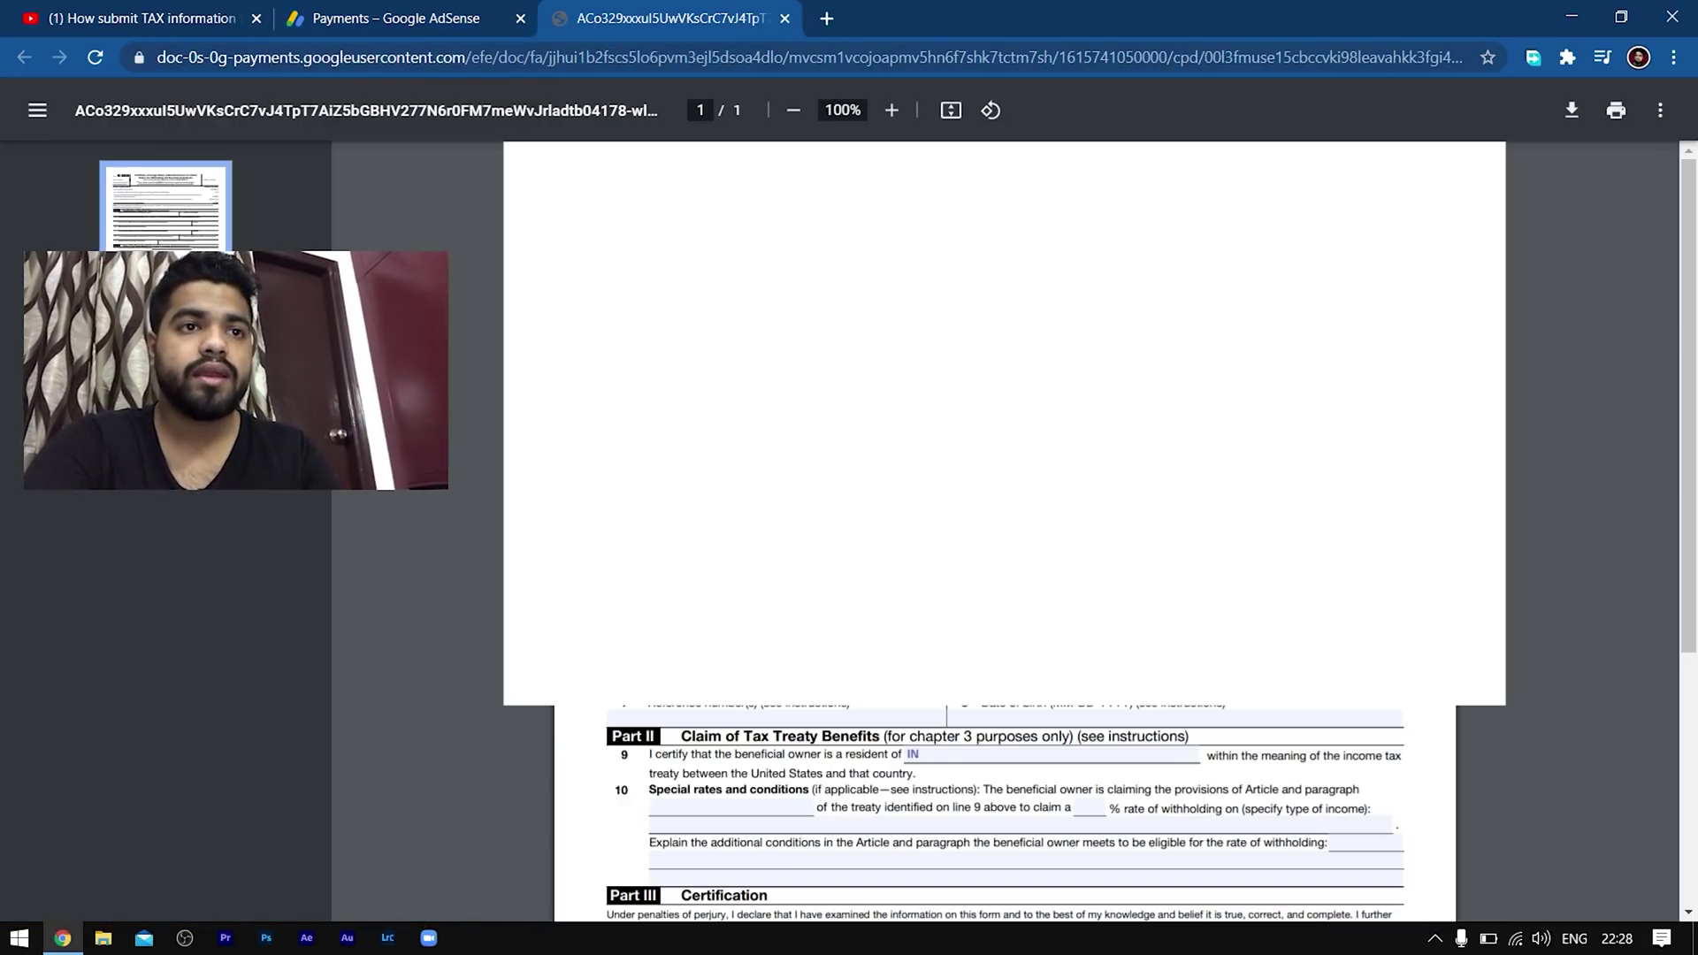
{"action": "scroll", "coordinate": [1005, 531], "scroll_direction": "down", "scroll_amount": 10}
{"action": "scroll", "coordinate": [1005, 531], "scroll_direction": "up", "scroll_amount": 5}
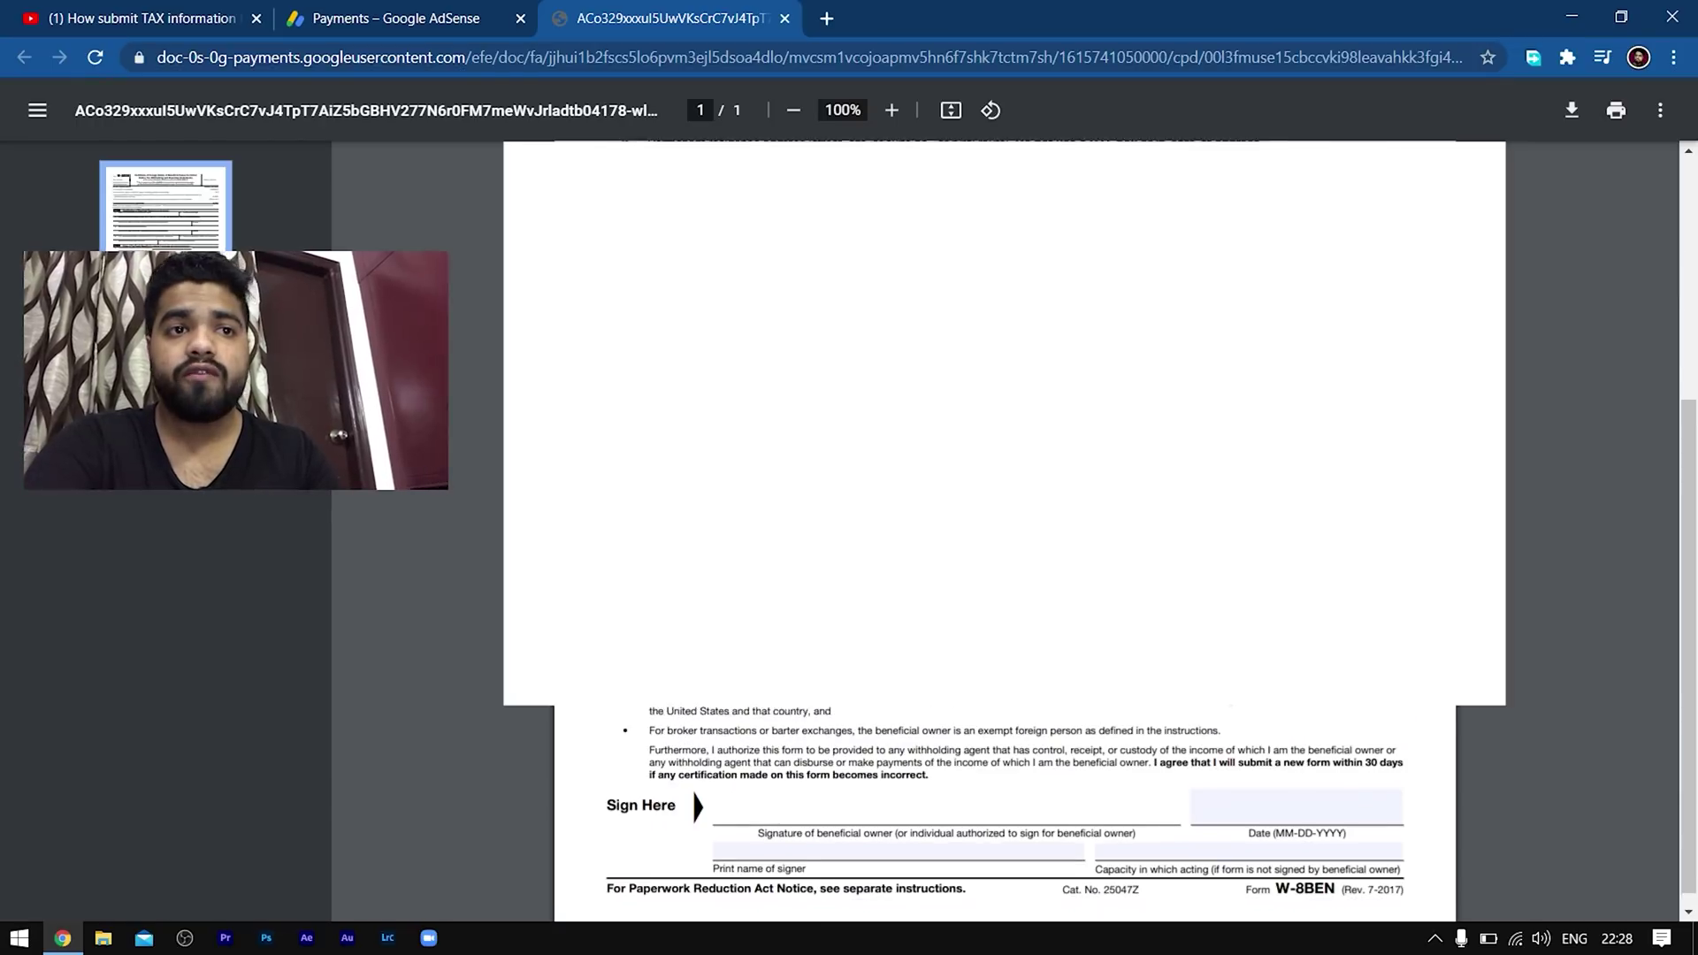
{"action": "left_click", "coordinate": [393, 17]}
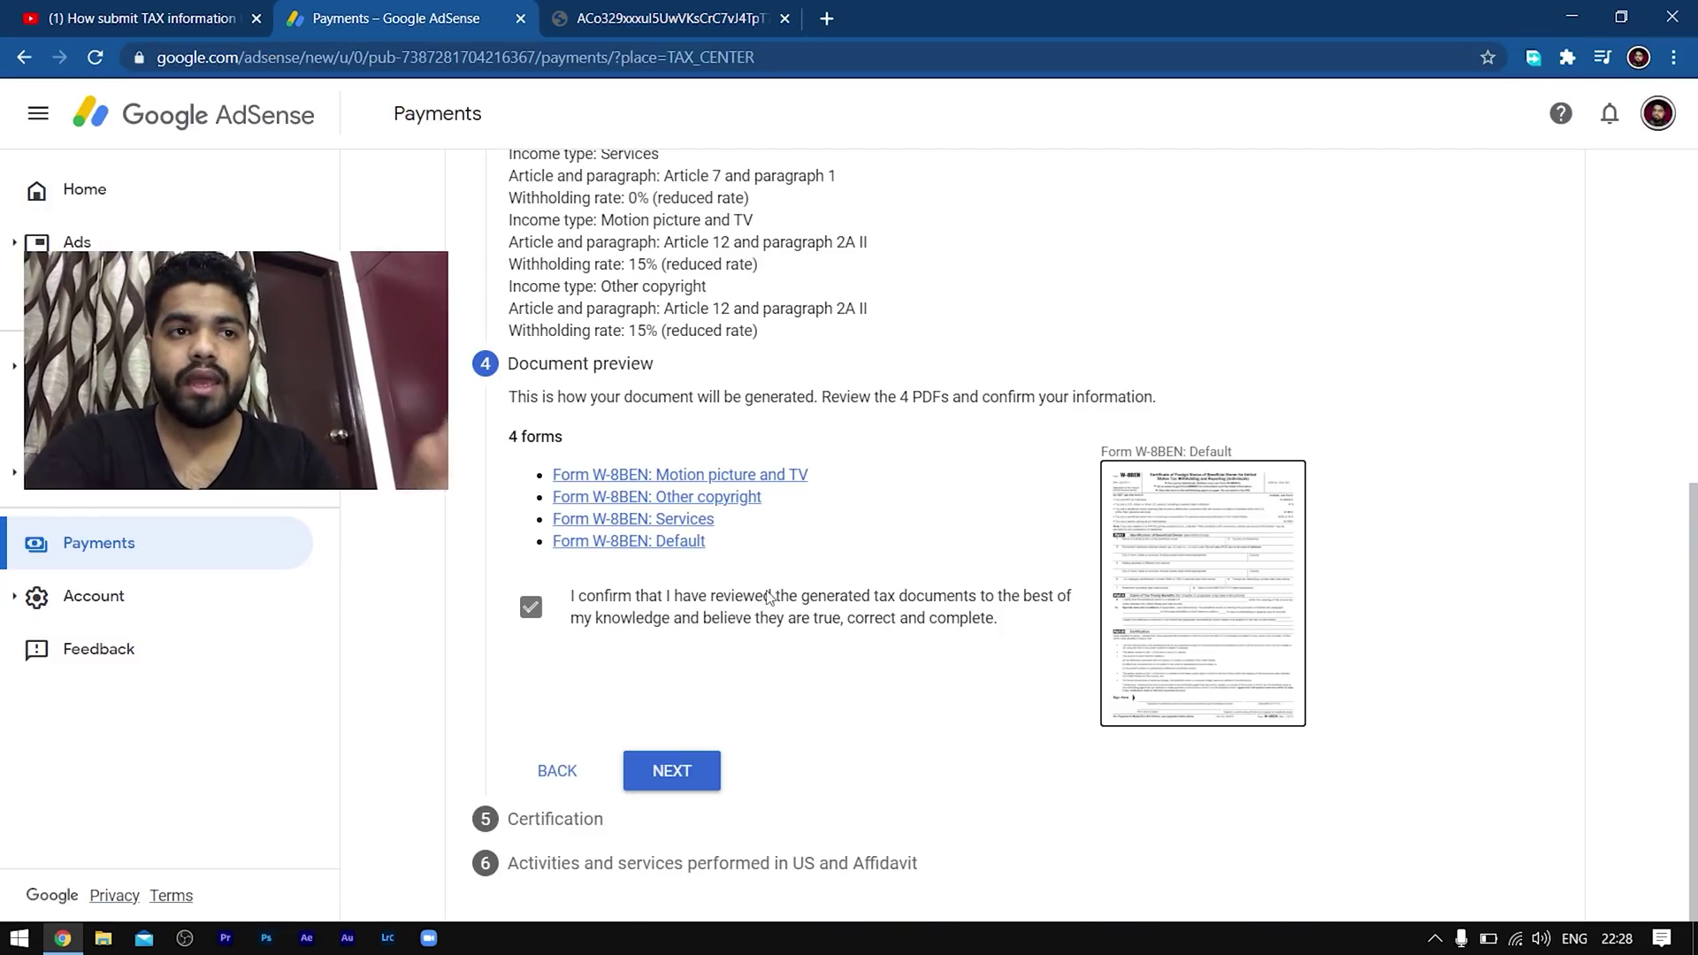
{"action": "left_click", "coordinate": [685, 776]}
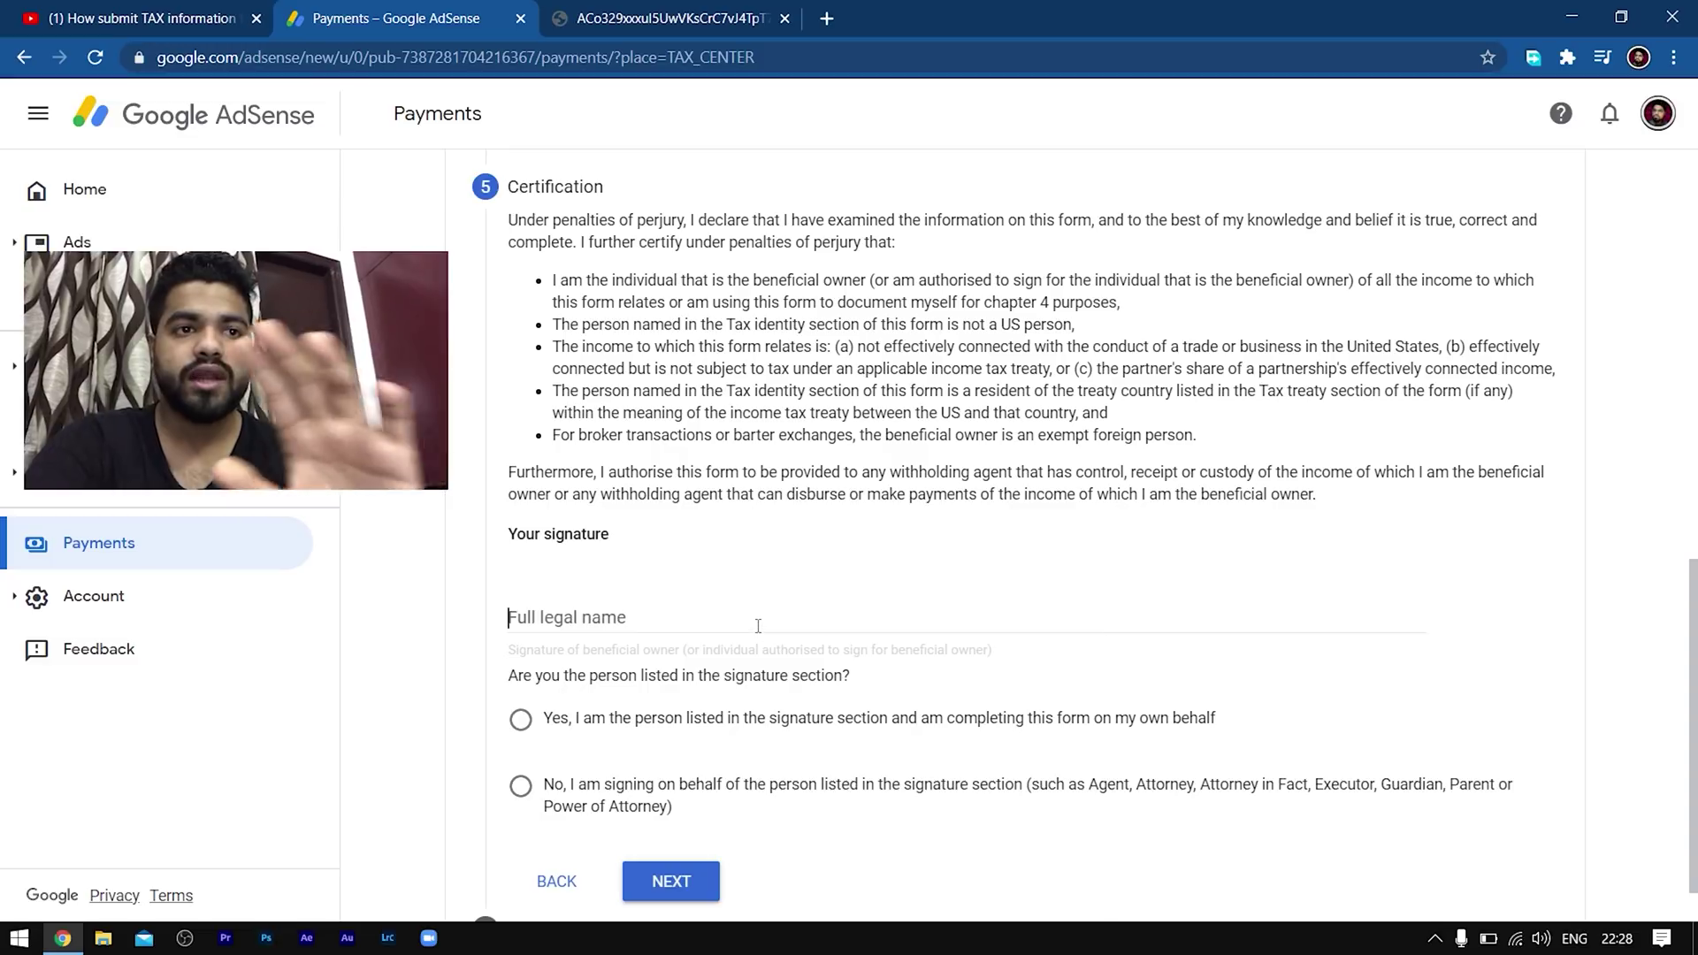
Step: Sign with the full legal name, confirming you are signing on your own behalf, and continue
{"action": "left_click", "coordinate": [758, 623]}
{"action": "type", "text": "shaumit seth"}
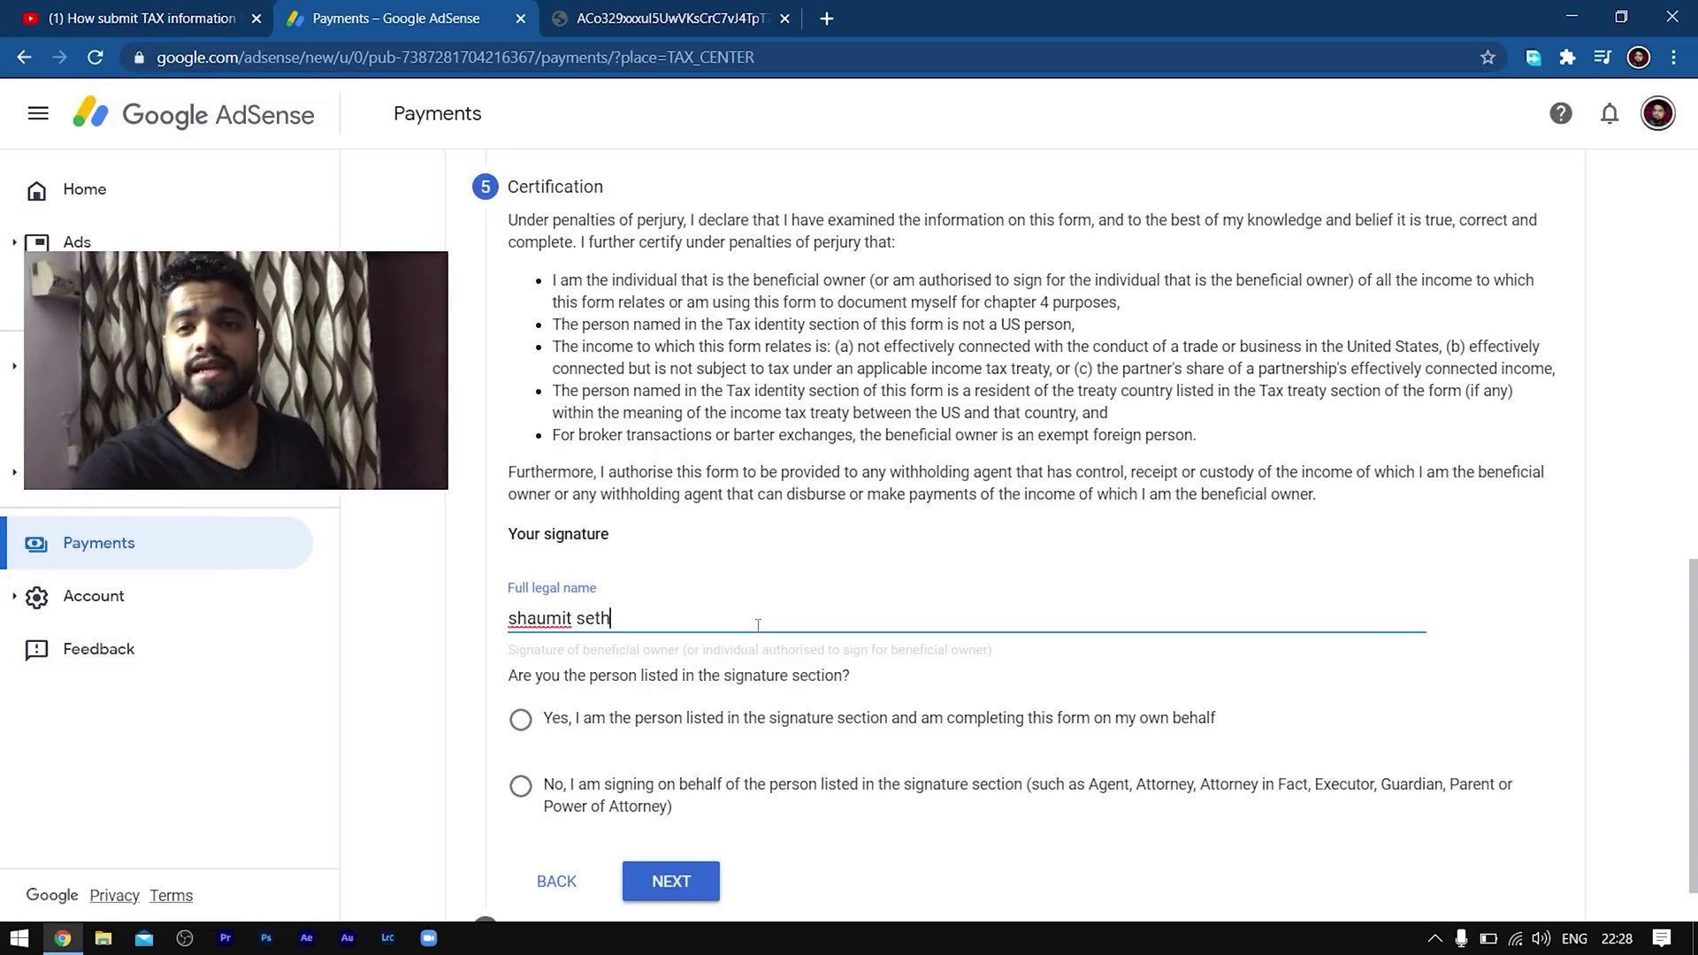
{"action": "scroll", "coordinate": [758, 626], "scroll_direction": "down", "scroll_amount": 1}
{"action": "left_click", "coordinate": [588, 652]}
{"action": "left_click", "coordinate": [530, 734]}
{"action": "left_click", "coordinate": [535, 656]}
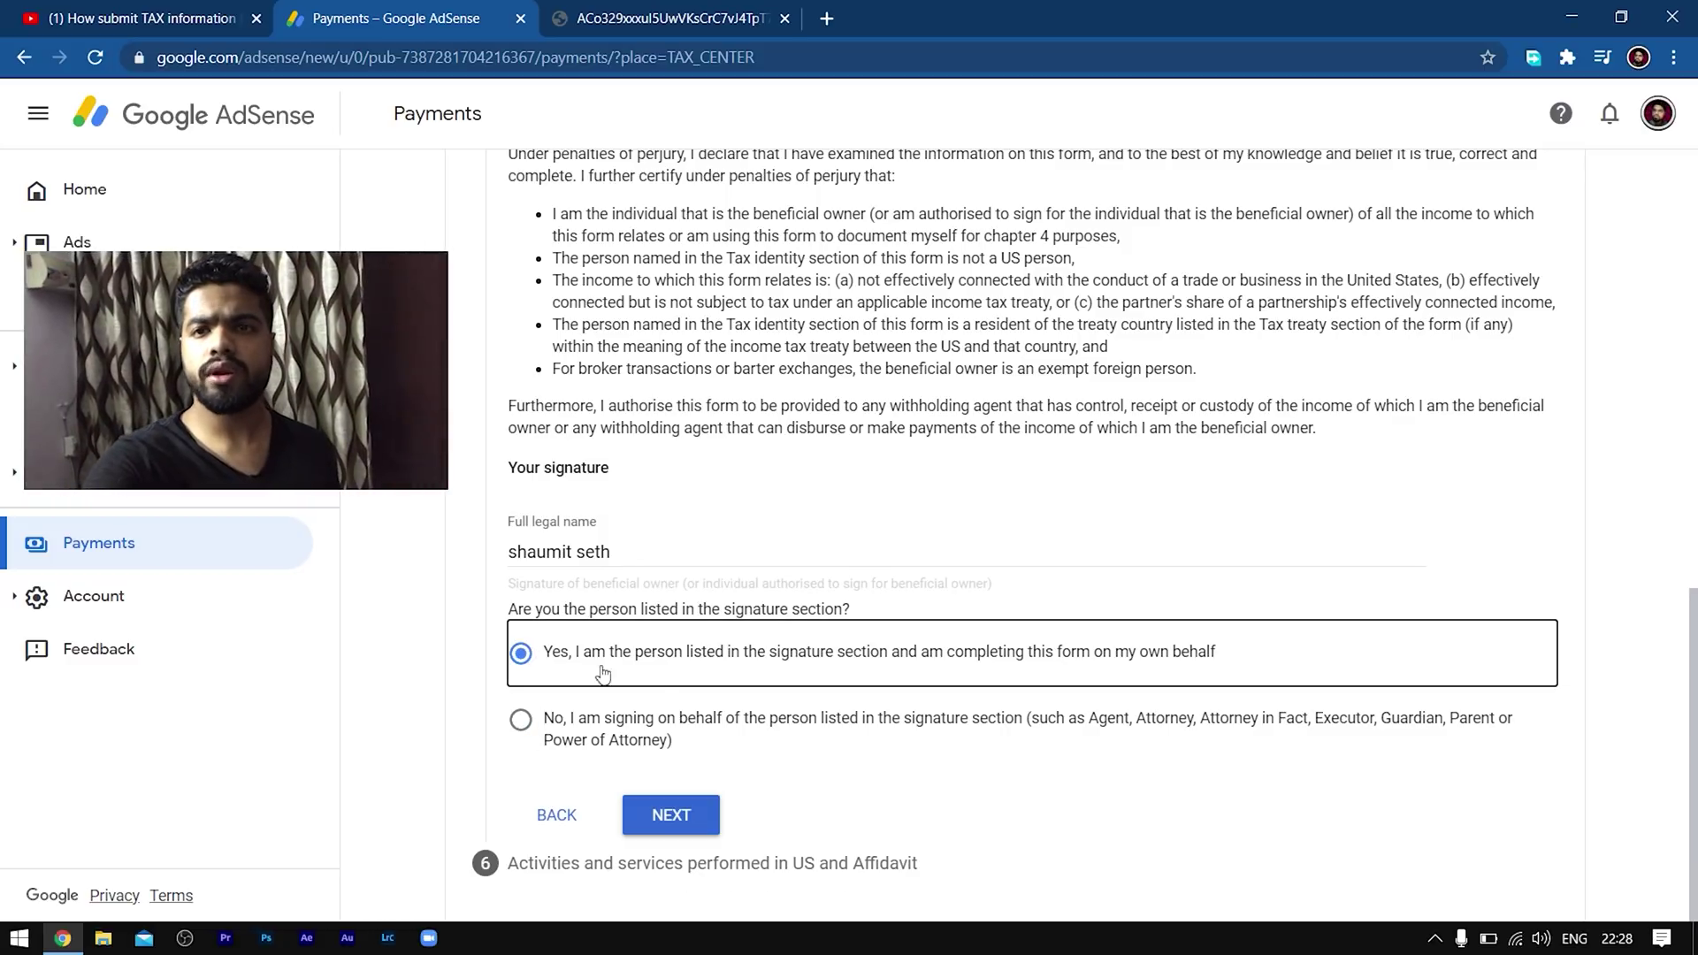
{"action": "left_click", "coordinate": [668, 832]}
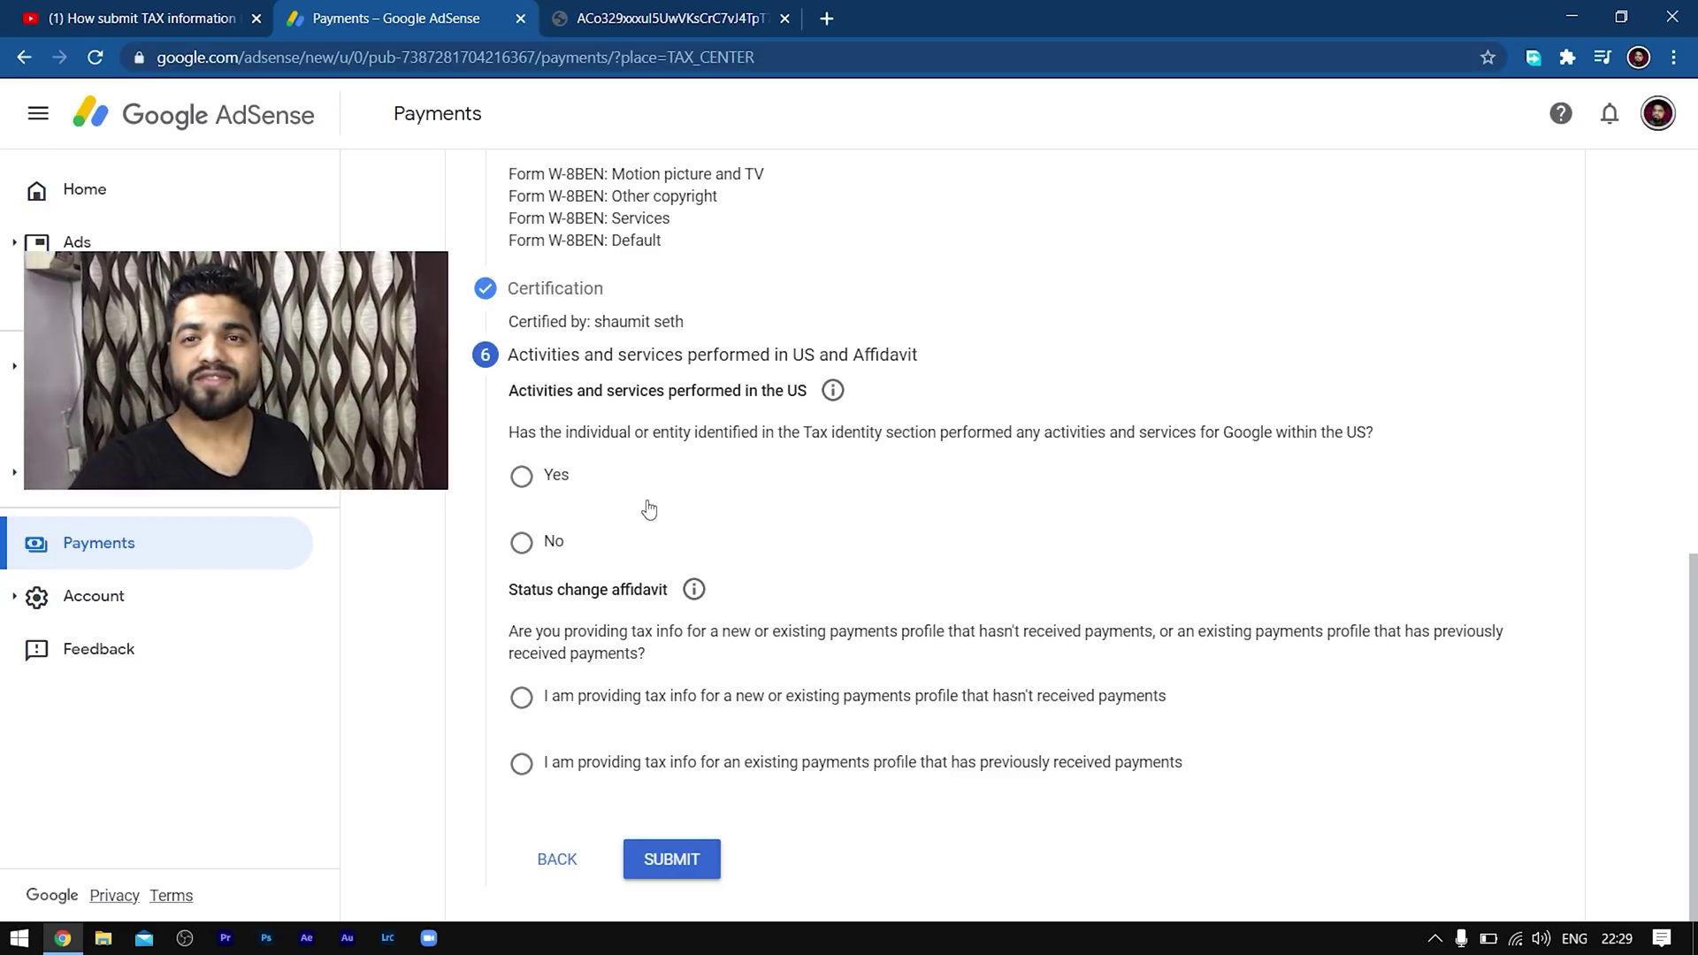
Step: Answer No to US activities, certify services outside the US, declare a new profile, and submit
{"action": "left_click", "coordinate": [523, 545]}
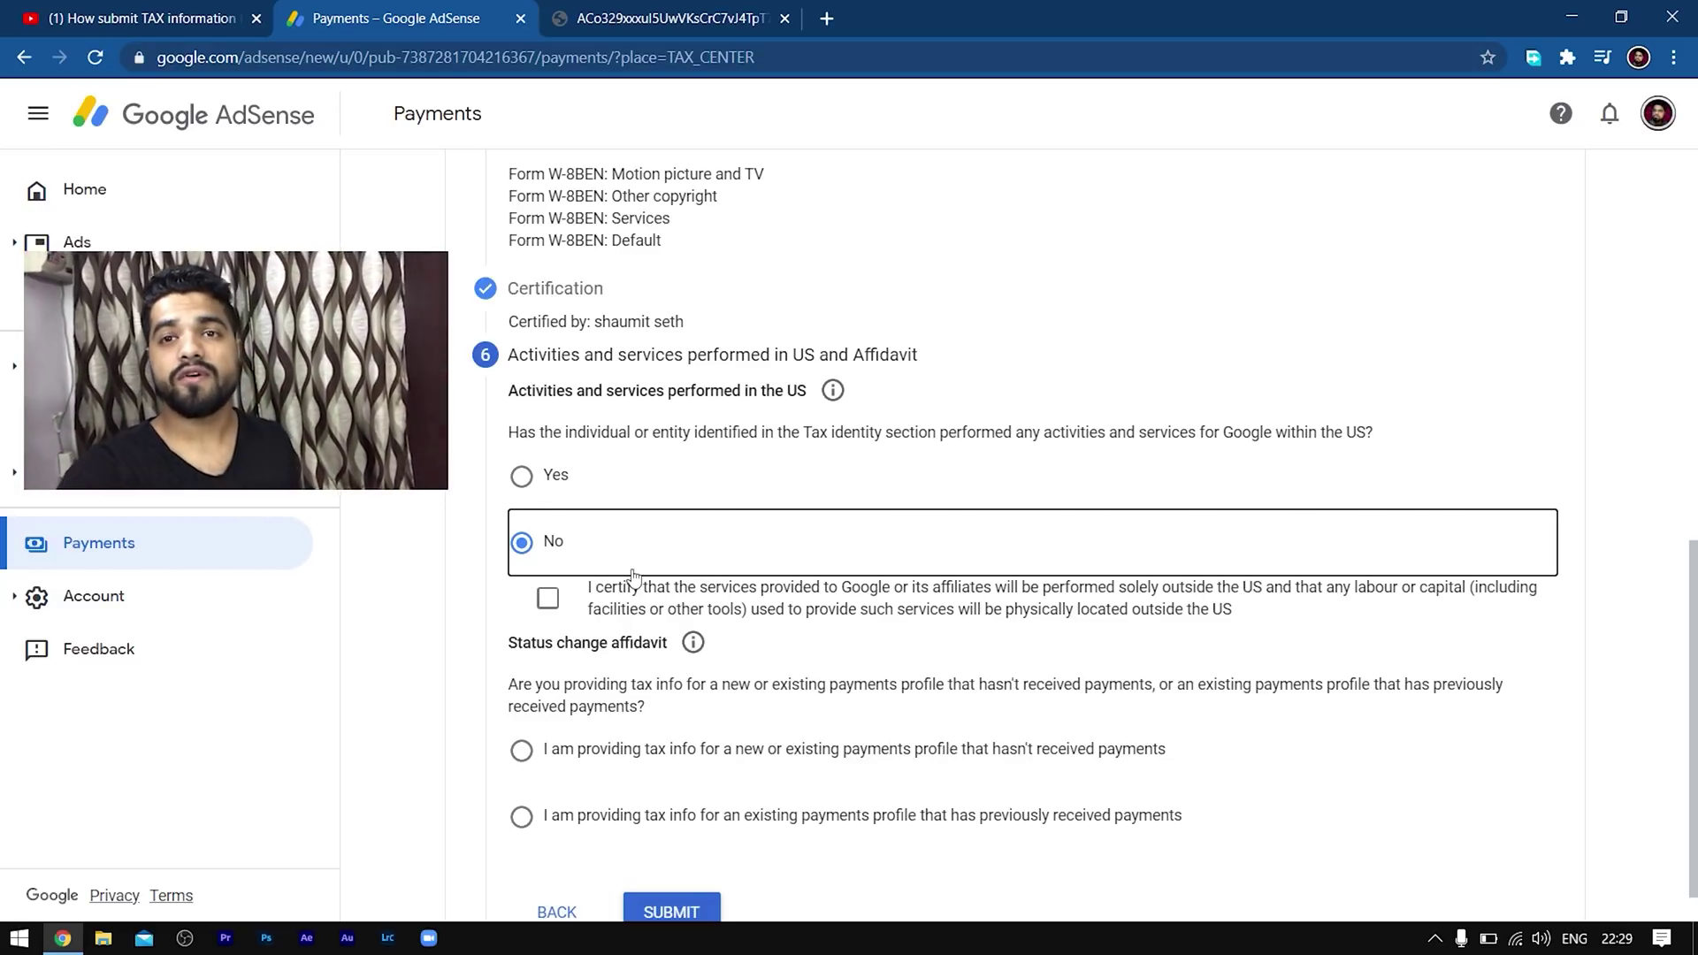
{"action": "left_click", "coordinate": [547, 545]}
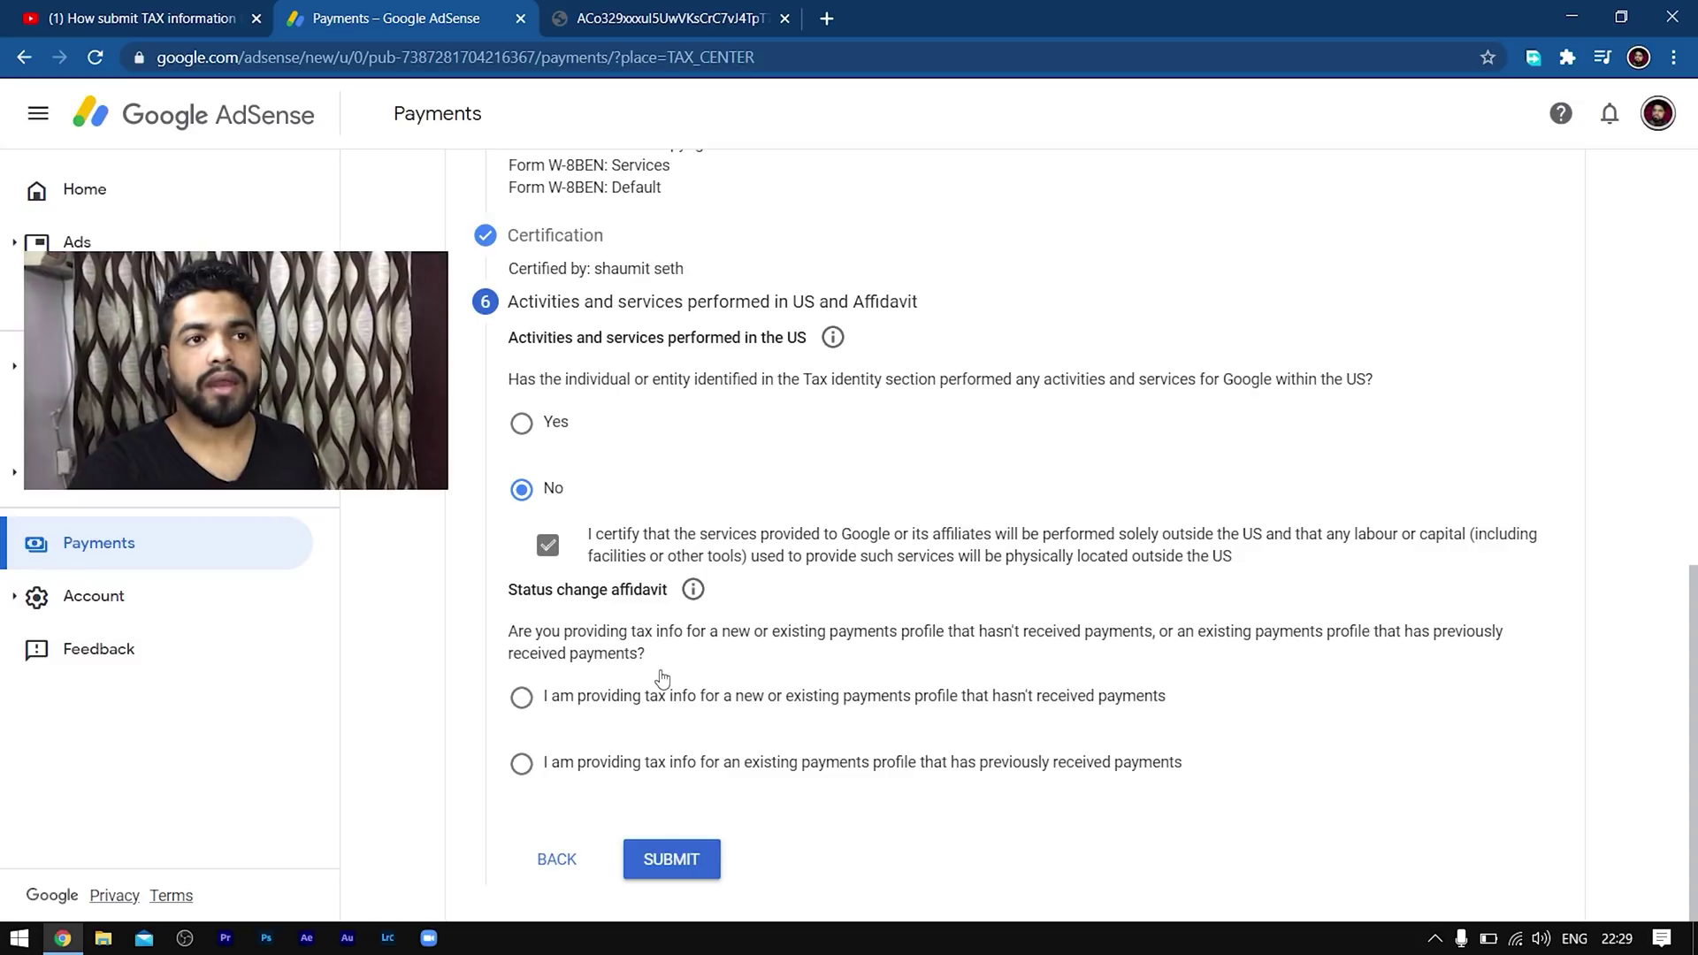
{"action": "left_click", "coordinate": [553, 707]}
{"action": "left_click", "coordinate": [653, 856]}
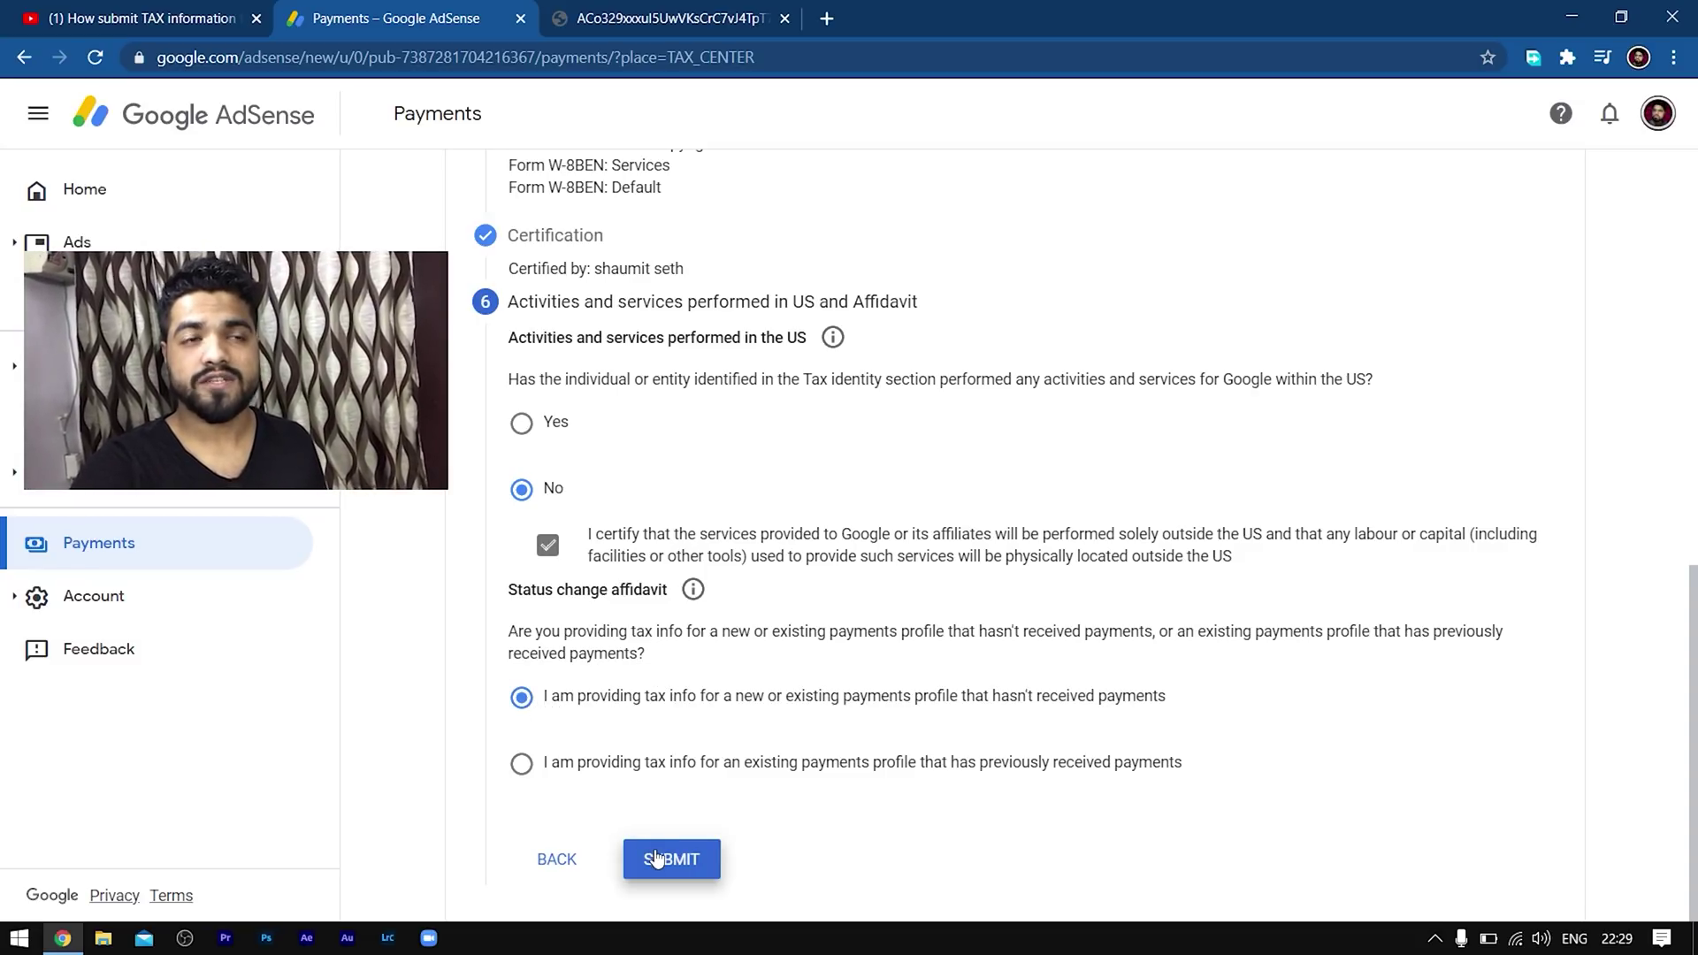